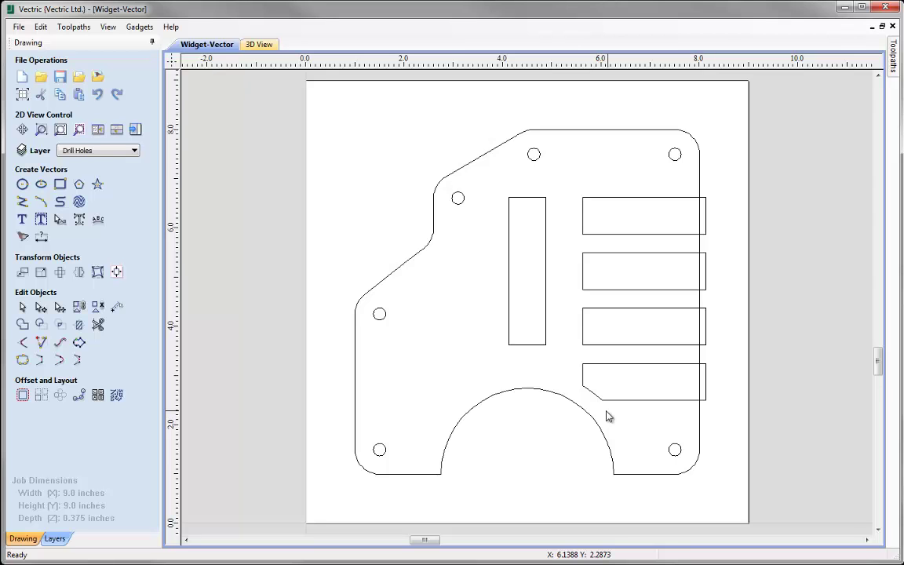
Preview the Pocket Rectangles, Drill Holes and Profile Cut Out toolpaths one by one on the single widget
{"action": "left_click", "coordinate": [136, 133]}
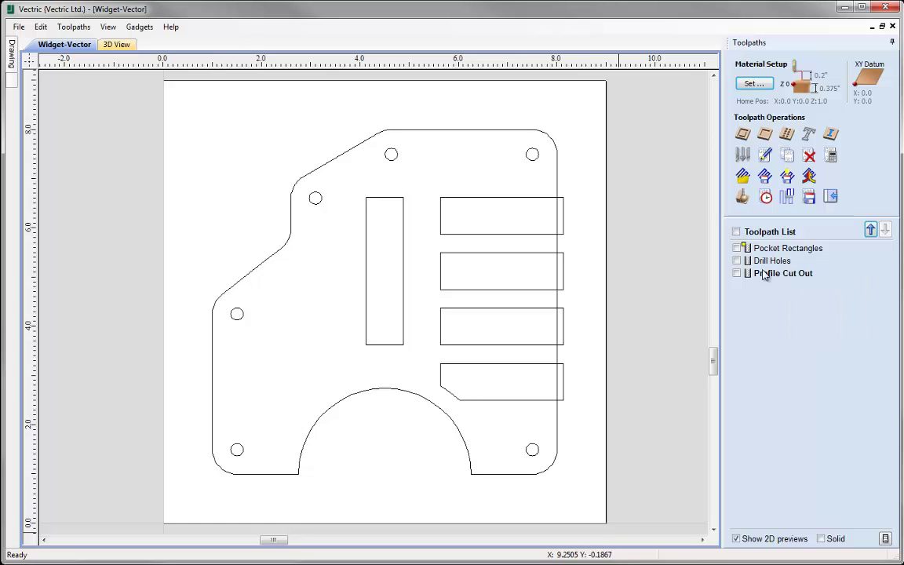
{"action": "mouse_move", "coordinate": [765, 277]}
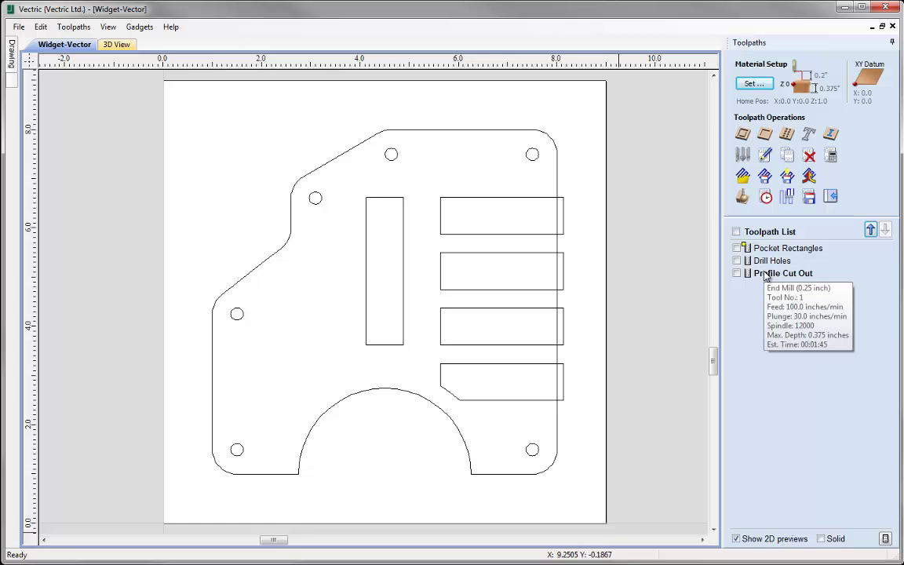
{"action": "left_click", "coordinate": [742, 199]}
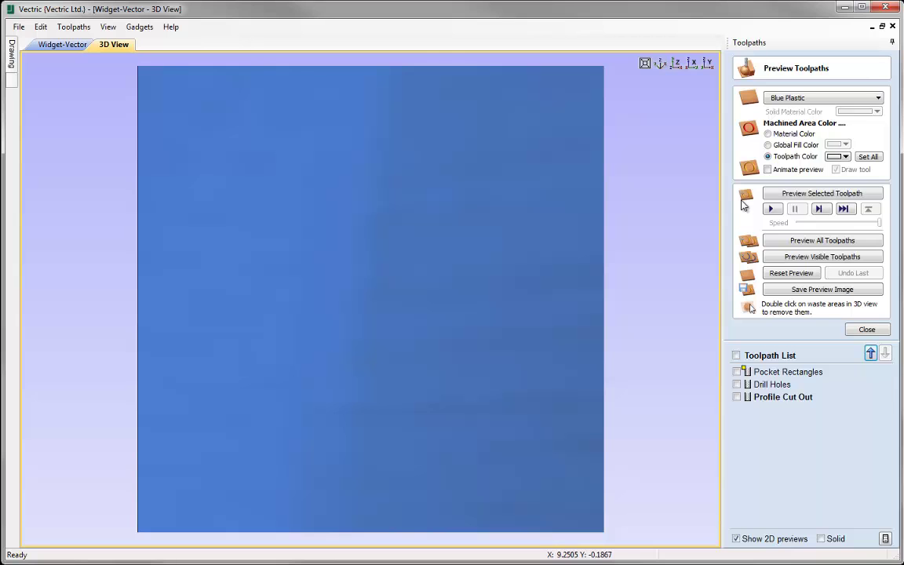
{"action": "left_click", "coordinate": [761, 372]}
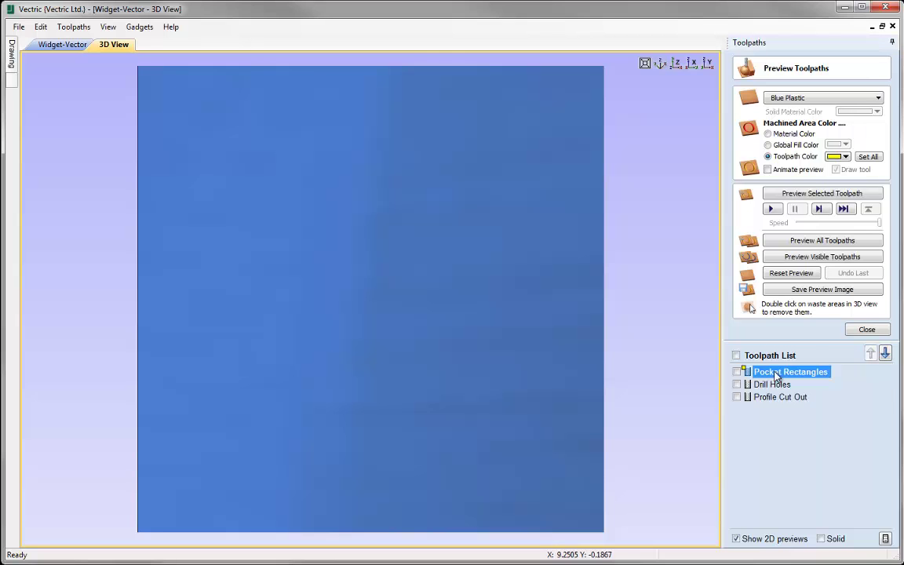
{"action": "left_click", "coordinate": [816, 199]}
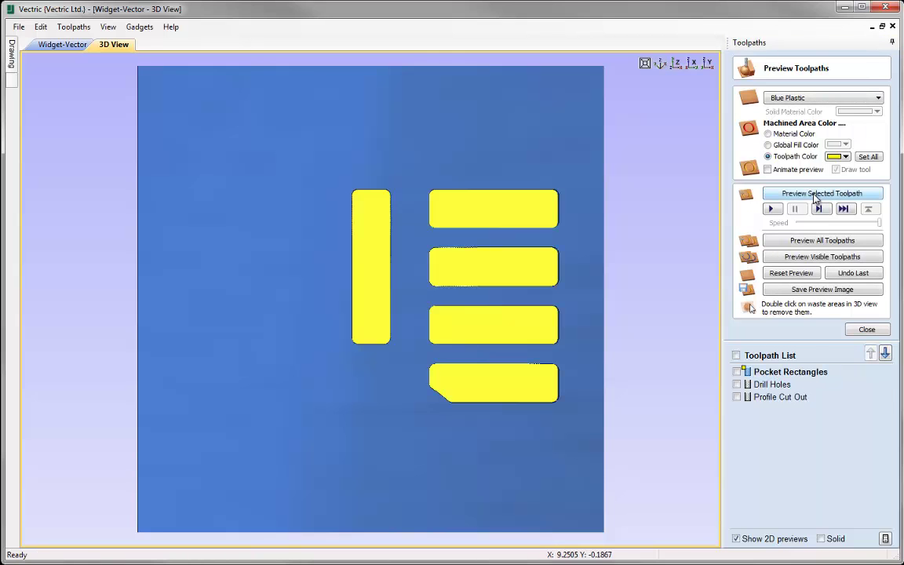
{"action": "left_click", "coordinate": [773, 384]}
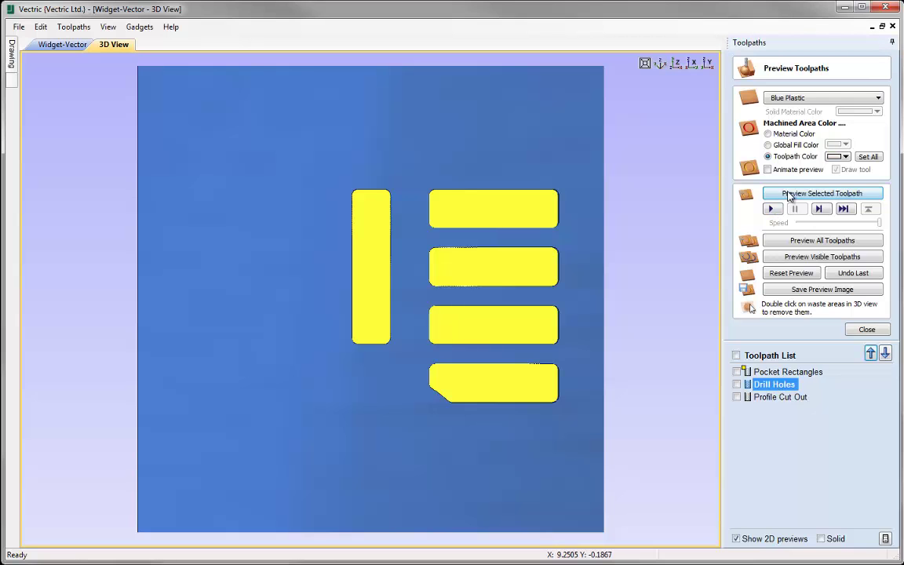
{"action": "left_click", "coordinate": [788, 196]}
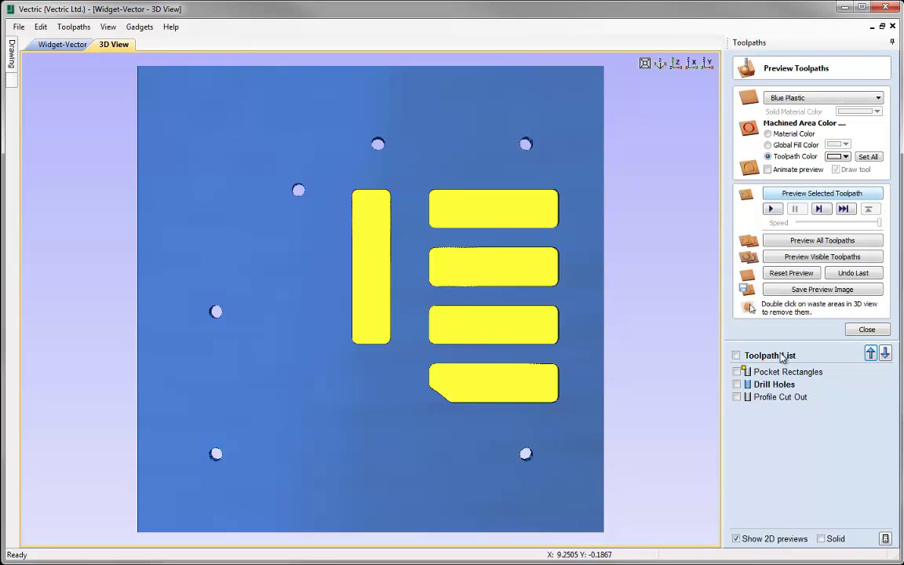
{"action": "left_click", "coordinate": [770, 397]}
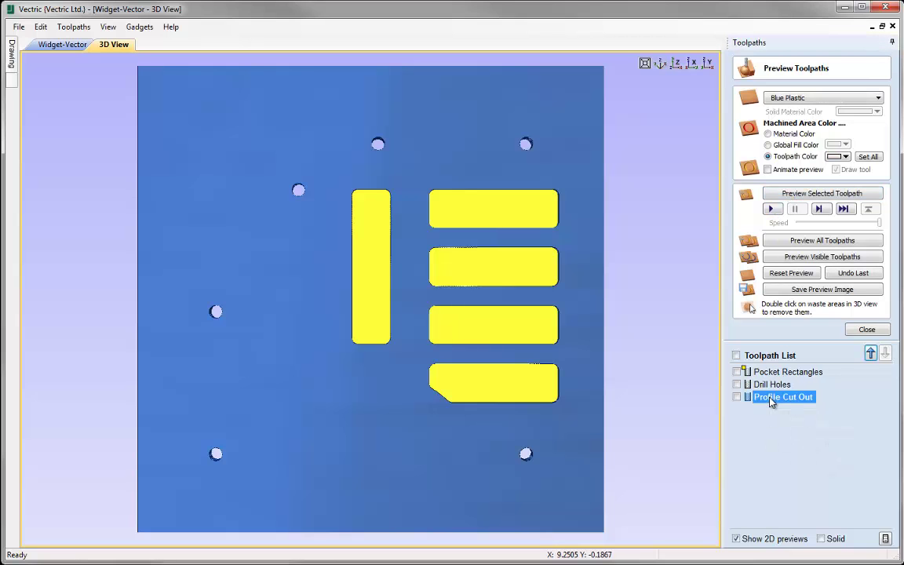
{"action": "left_click", "coordinate": [807, 195]}
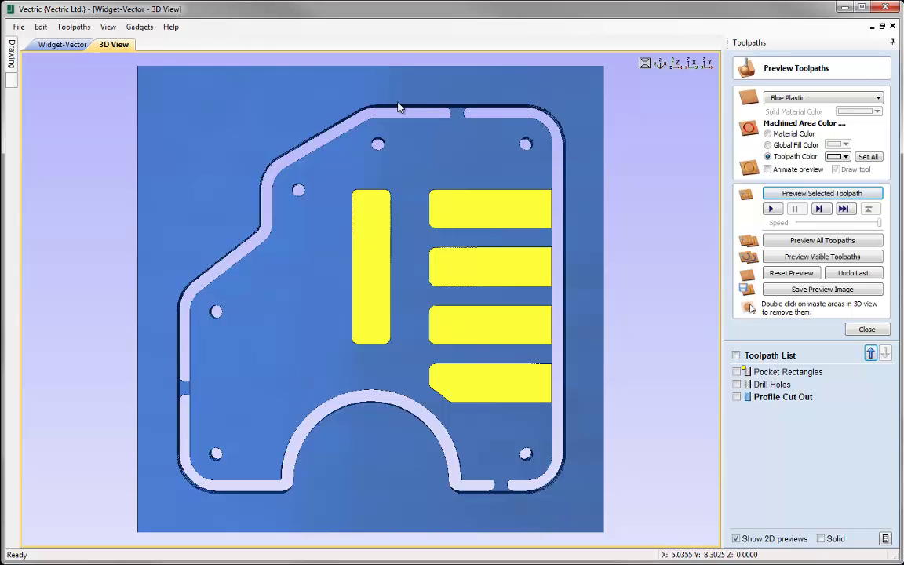
{"action": "left_click", "coordinate": [867, 329]}
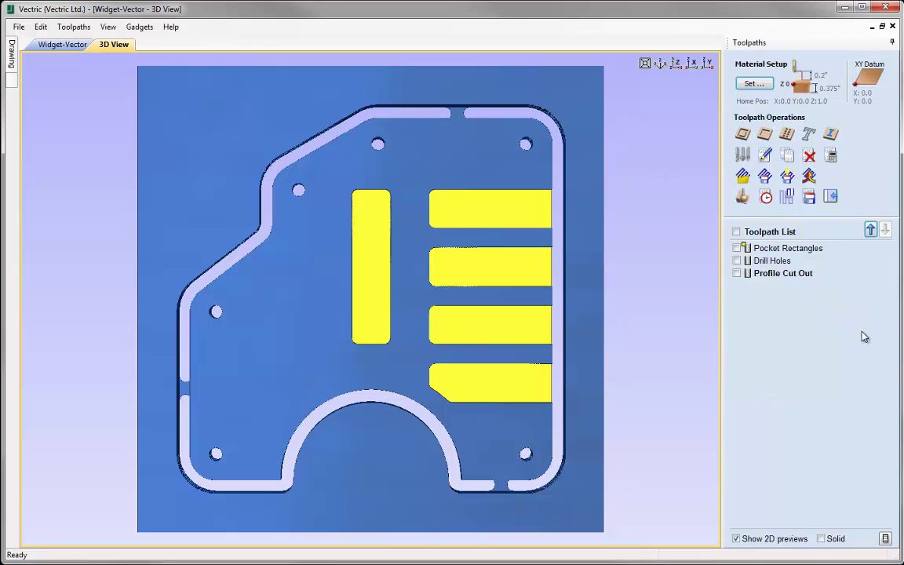
Set the job size to 96 inches wide and 48 inches high, without scaling the design
{"action": "left_click", "coordinate": [830, 198]}
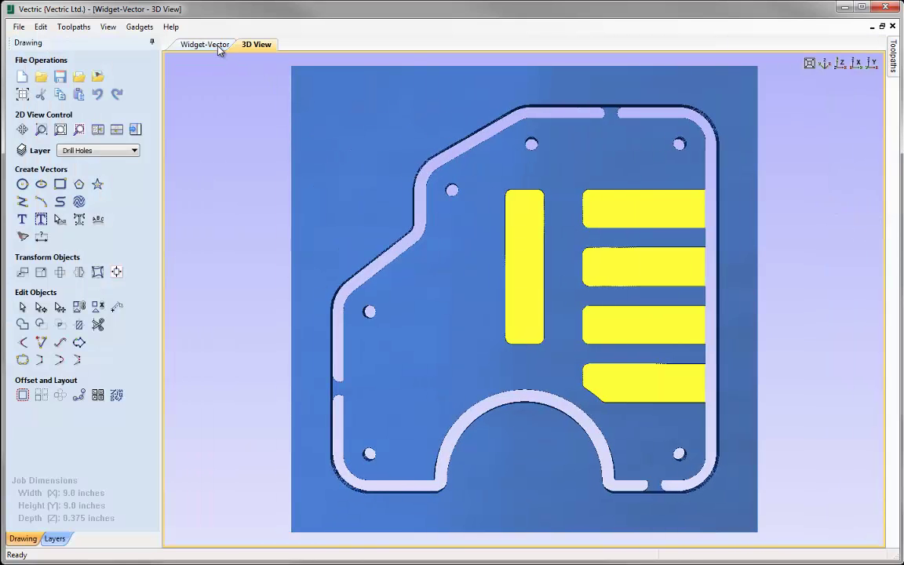
{"action": "left_click", "coordinate": [206, 44]}
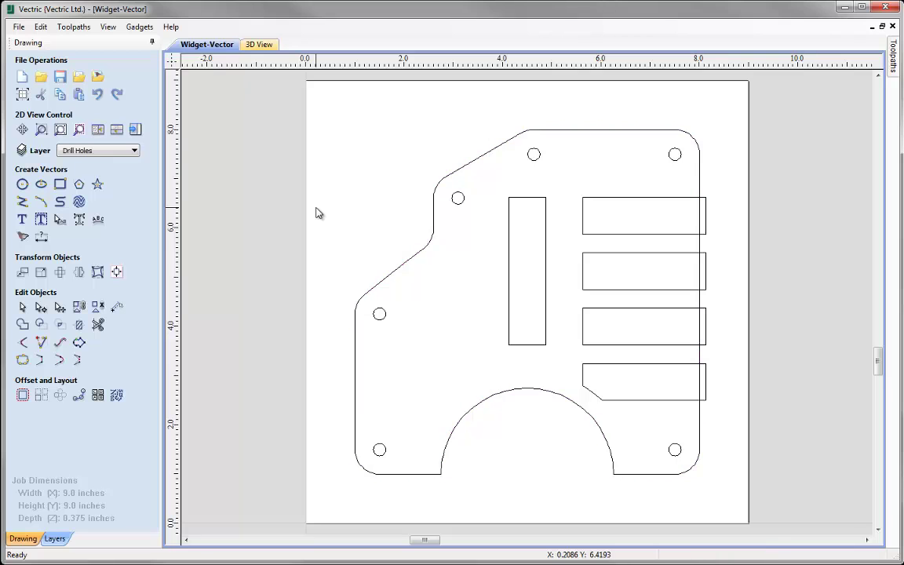
{"action": "left_click", "coordinate": [22, 94]}
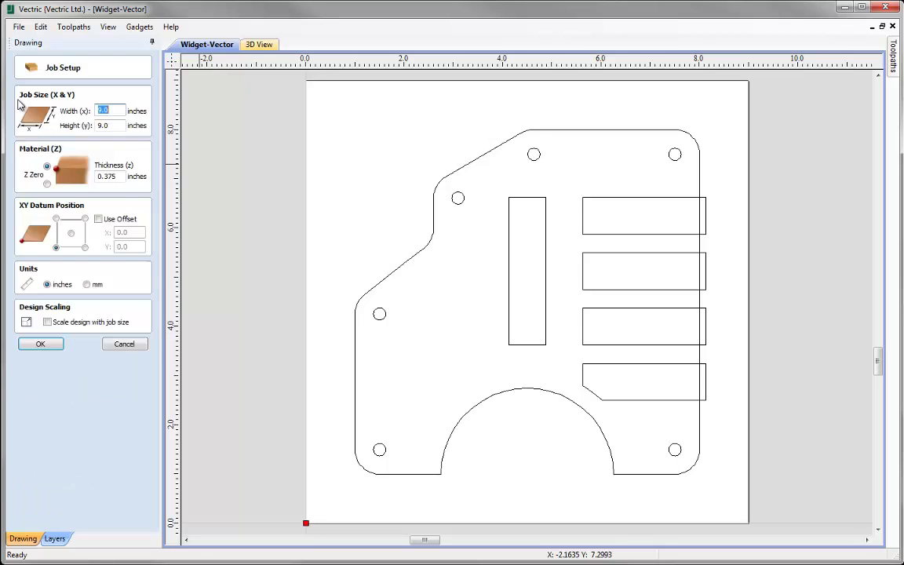
{"action": "double_click", "coordinate": [112, 112]}
{"action": "type", "text": "98"}
{"action": "key", "text": "BackSpace"}
{"action": "type", "text": "6"}
{"action": "key", "text": "Tab"}
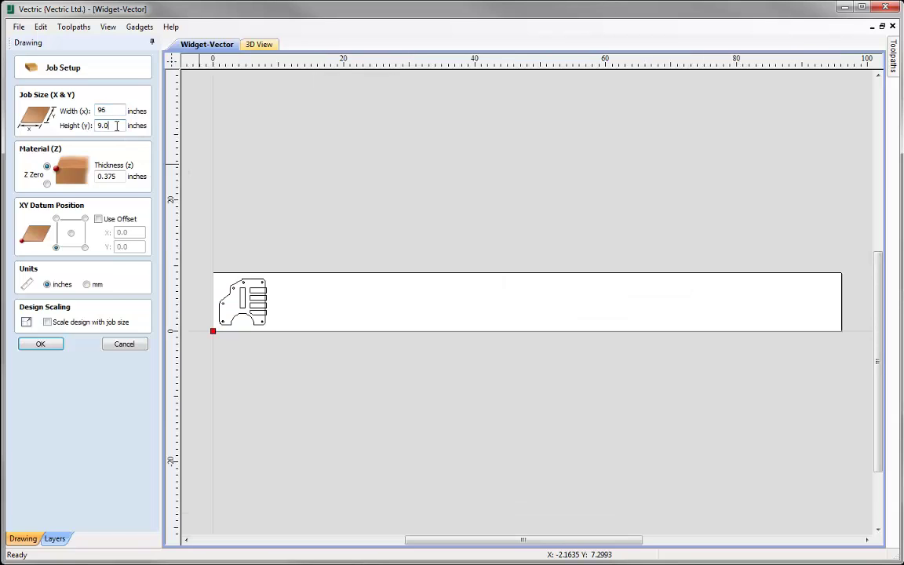
{"action": "type", "text": "48"}
{"action": "key", "text": "Return"}
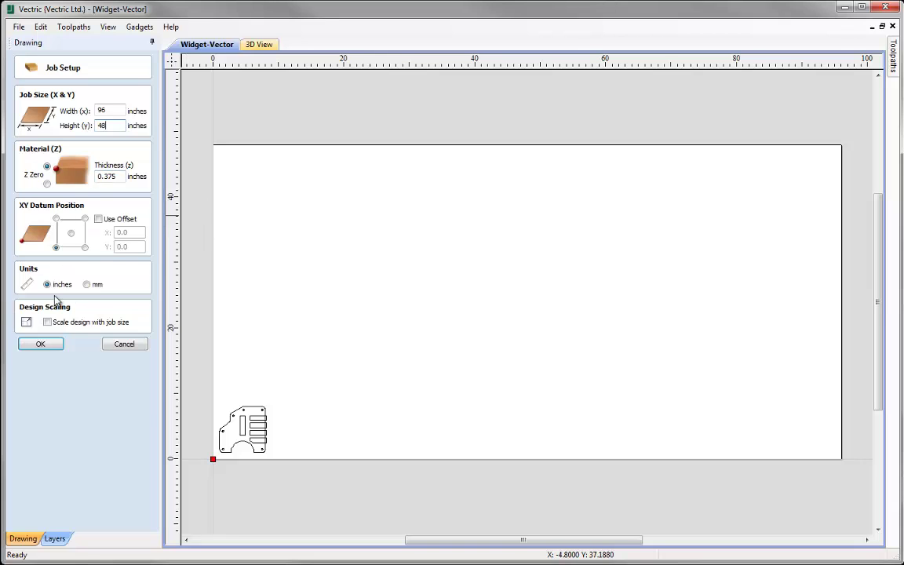
{"action": "left_click", "coordinate": [53, 345]}
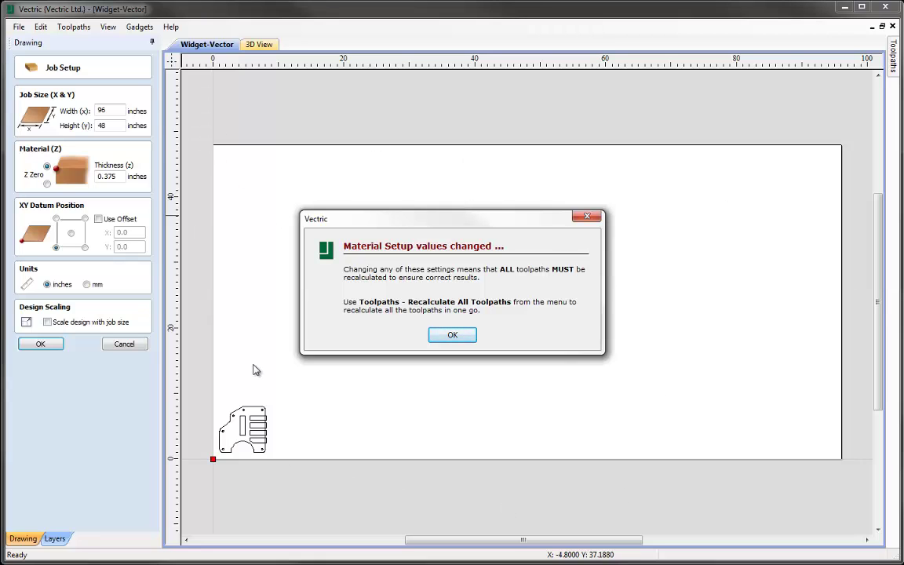
{"action": "left_click", "coordinate": [452, 337]}
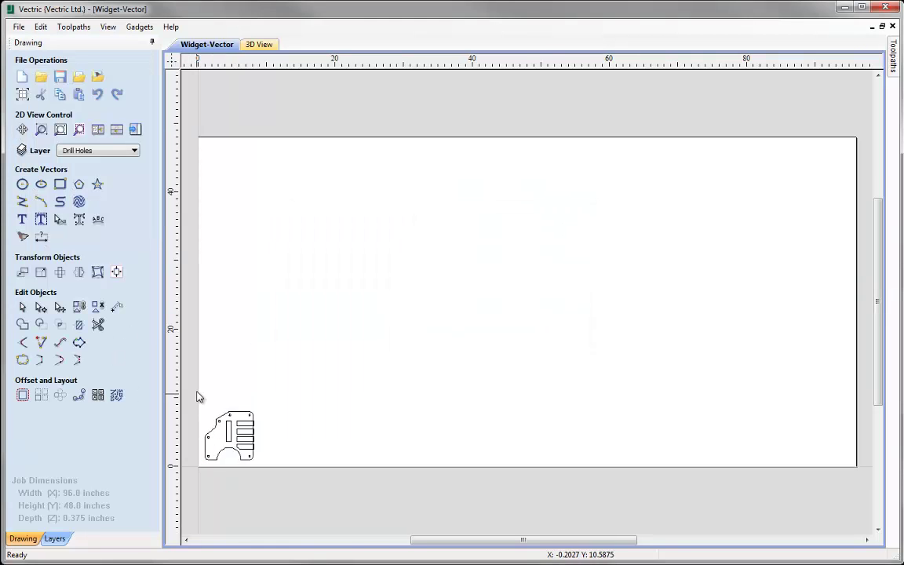
Array-copy all the widget's vectors into 5 rows and 11 columns with a 1 inch gap in X and Y
{"action": "mouse_move", "coordinate": [189, 384]}
{"action": "left_mouse_down"}
{"action": "mouse_move", "coordinate": [212, 474]}
{"action": "mouse_move", "coordinate": [282, 487]}
{"action": "left_mouse_up"}
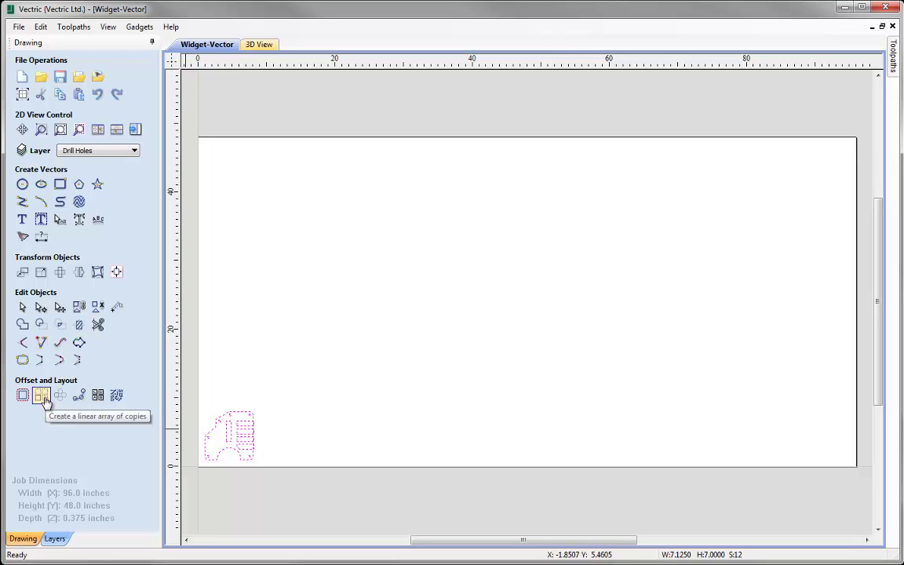
{"action": "left_click", "coordinate": [41, 395]}
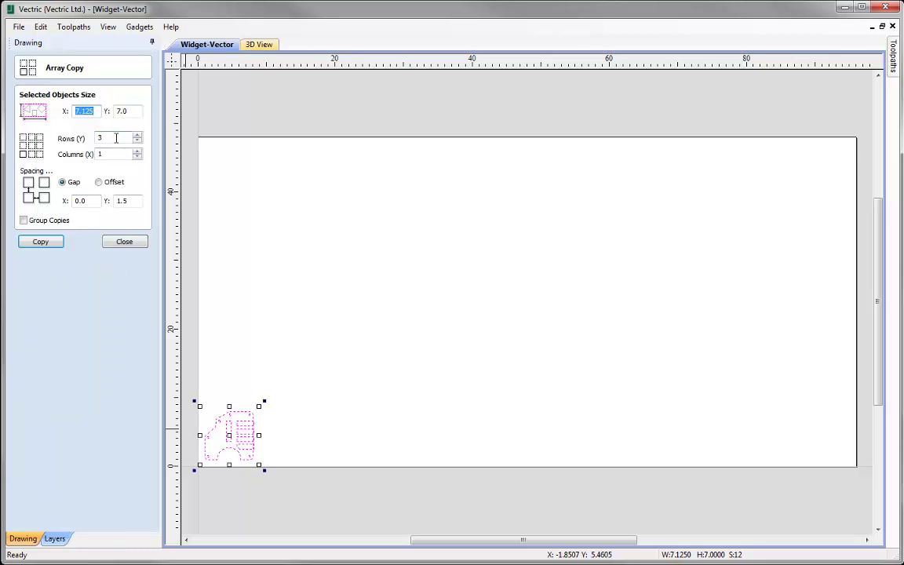
{"action": "left_click_drag", "start_coordinate": [113, 138], "coordinate": [90, 141]}
{"action": "type", "text": "5"}
{"action": "key", "text": "Tab"}
{"action": "type", "text": "11"}
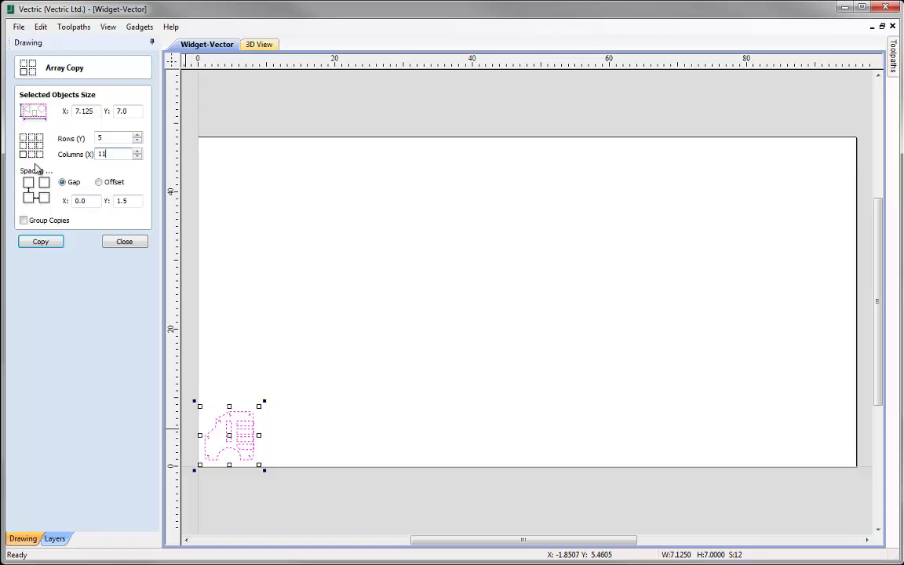
{"action": "double_click", "coordinate": [82, 200]}
{"action": "type", "text": "1"}
{"action": "key", "text": "Tab"}
{"action": "type", "text": "1"}
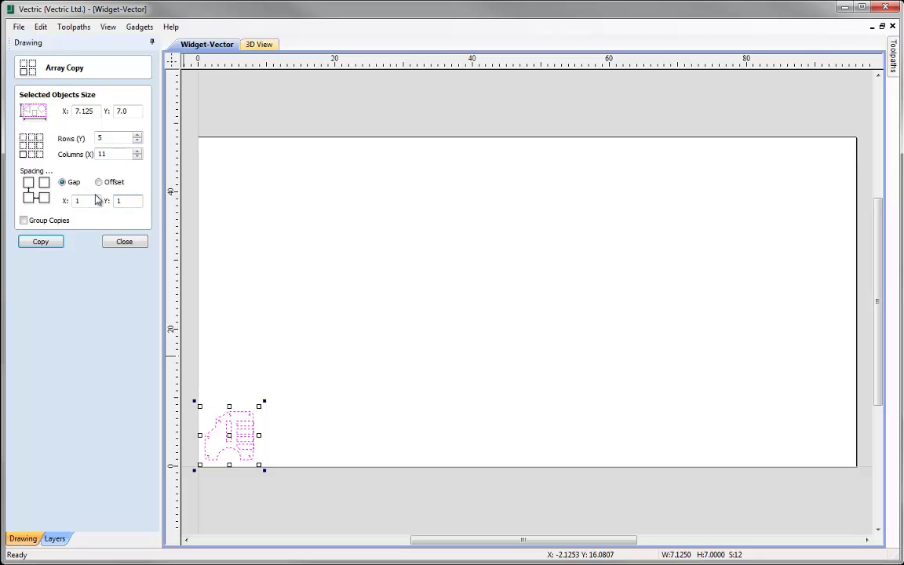
{"action": "left_click", "coordinate": [48, 248]}
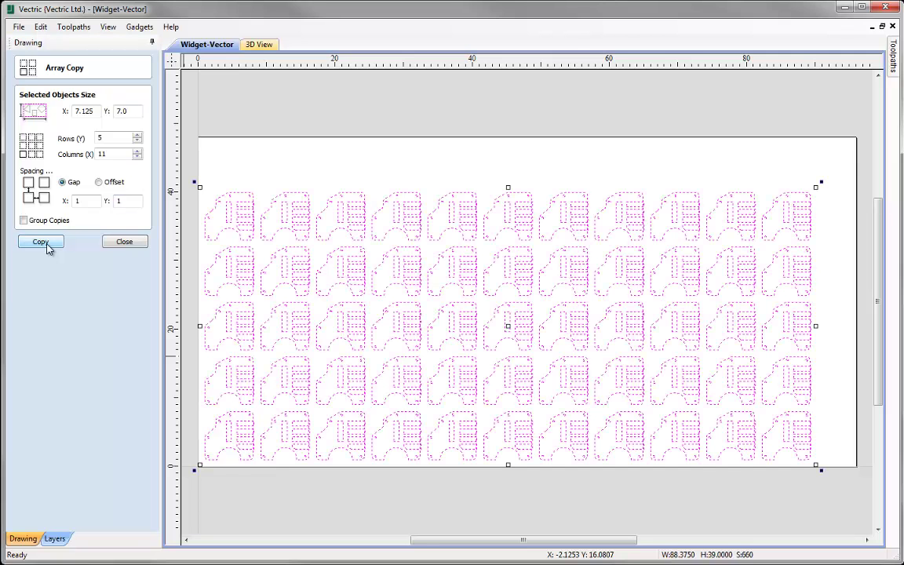
Center the array of widgets on the material sheet and clear the selection
{"action": "key", "text": "F9"}
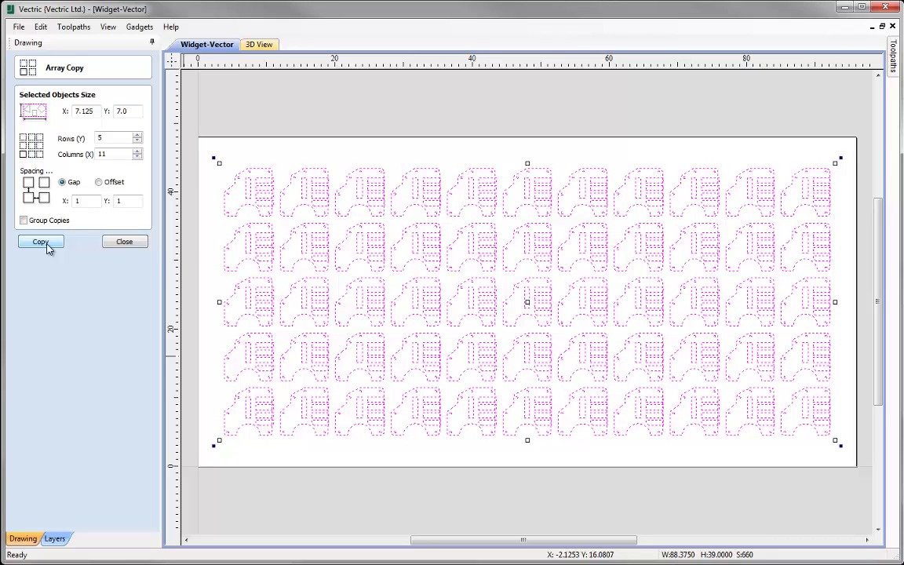
{"action": "left_click", "coordinate": [123, 241]}
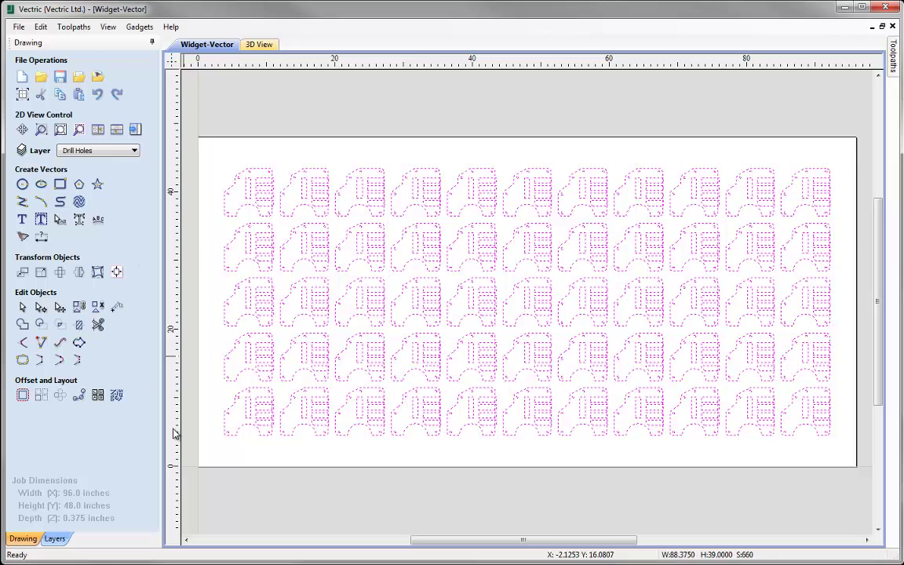
{"action": "left_click", "coordinate": [275, 458]}
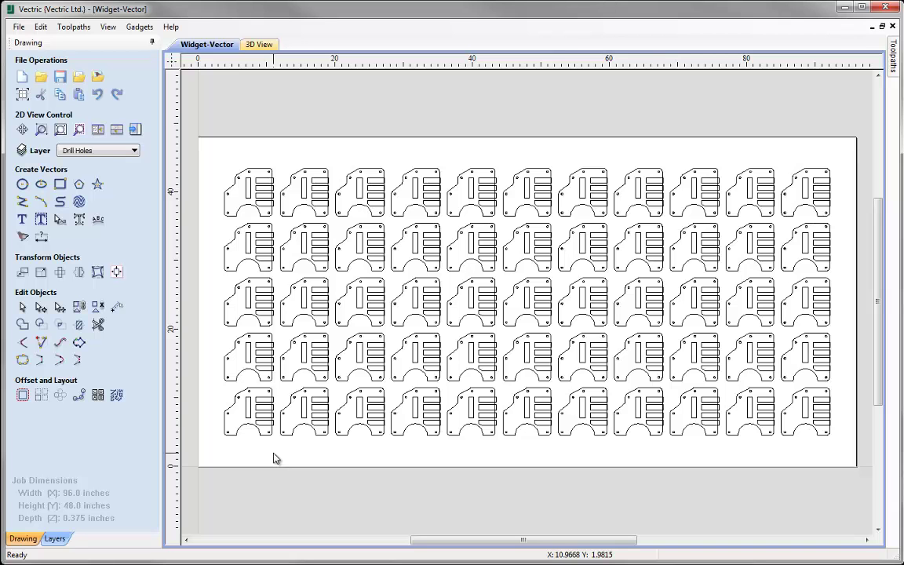
Examine the vector selection filters and layer association of the Pocket Rectangles toolpath
{"action": "left_click", "coordinate": [136, 130]}
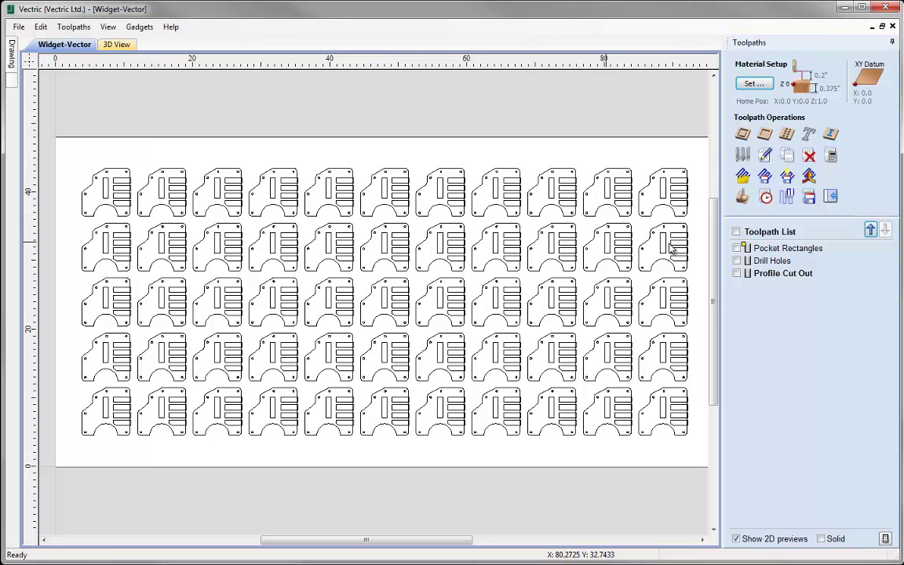
{"action": "double_click", "coordinate": [773, 248]}
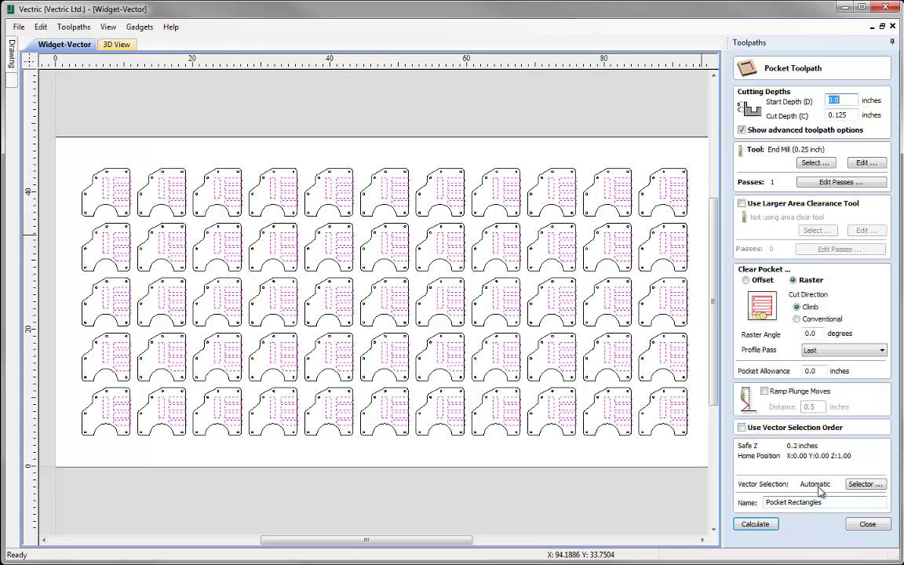
{"action": "left_click", "coordinate": [863, 484]}
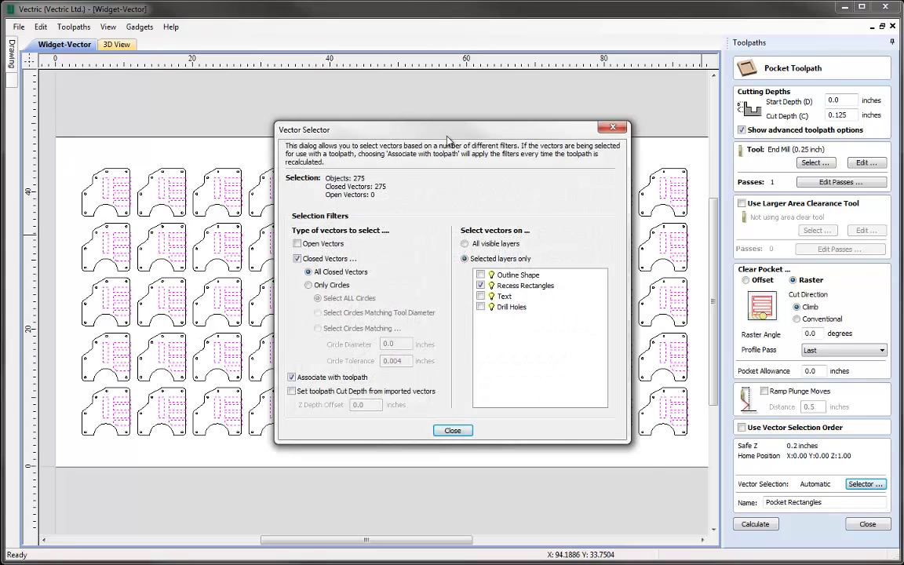
{"action": "left_click_drag", "start_coordinate": [450, 152], "coordinate": [640, 298]}
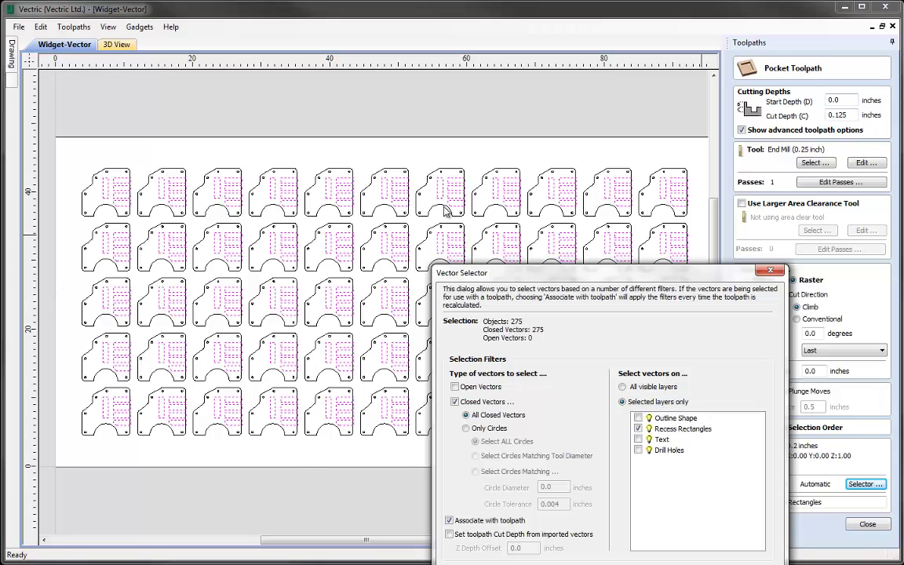
{"action": "left_click", "coordinate": [771, 271]}
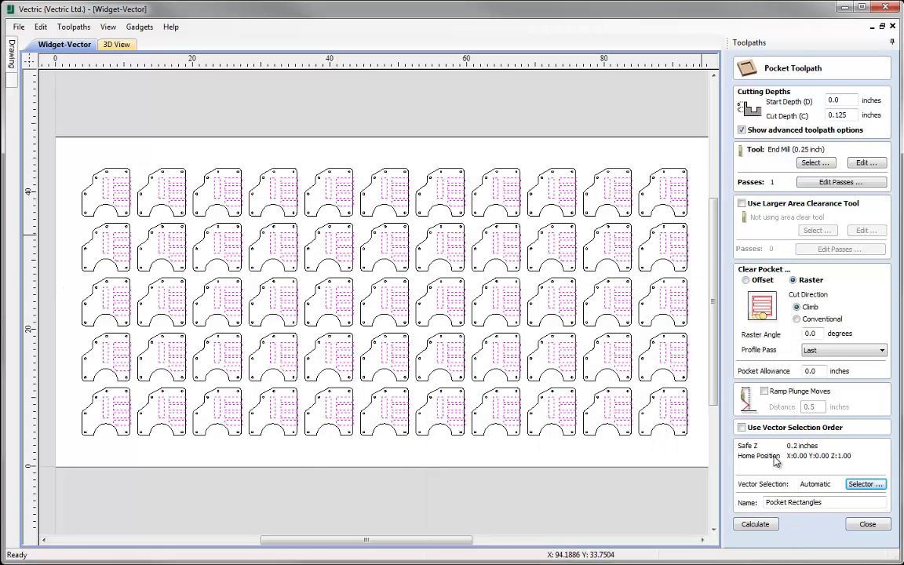
{"action": "key", "text": "Escape"}
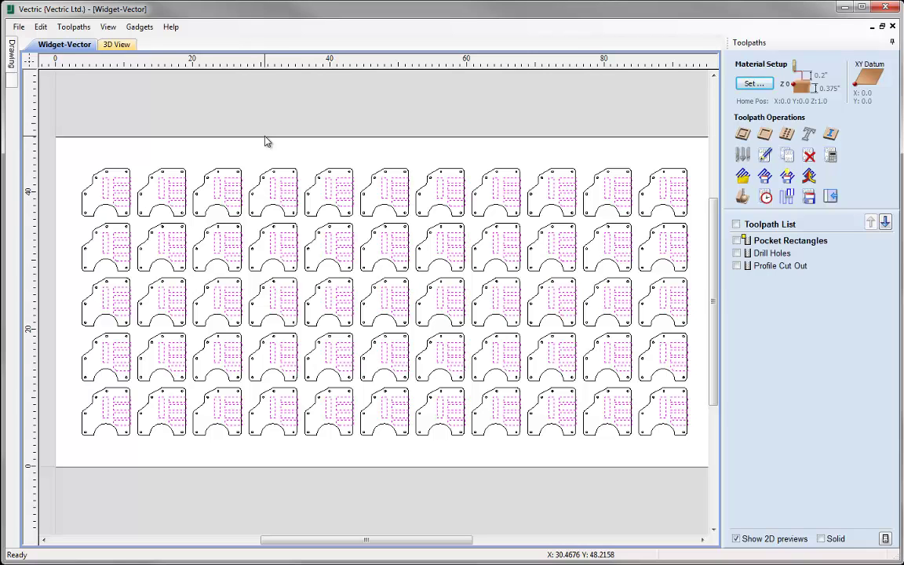
Recalculate all toolpaths for the arrayed widgets
{"action": "left_click", "coordinate": [831, 156]}
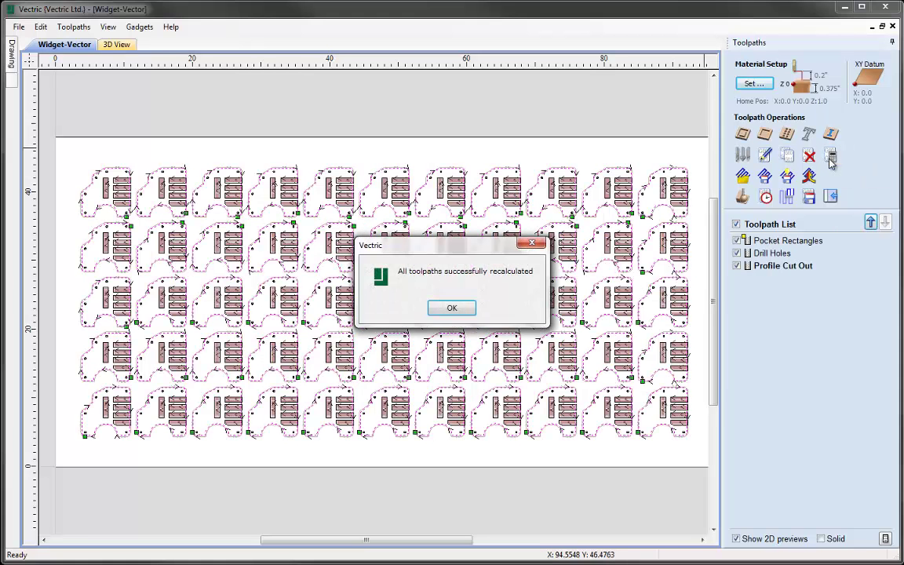
{"action": "left_click", "coordinate": [451, 308]}
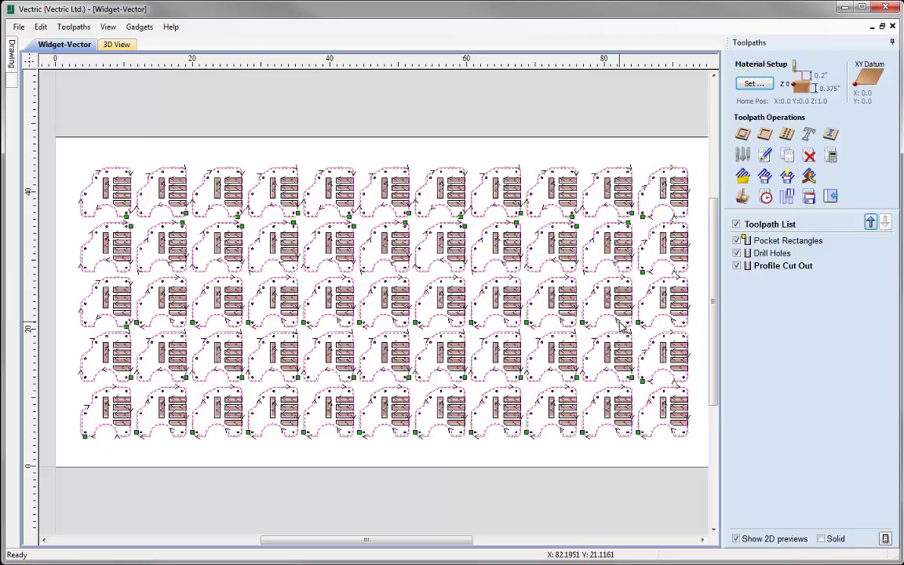
Turn on animated preview at a slightly reduced speed and preview the Pocket Rectangles toolpath
{"action": "left_click", "coordinate": [743, 196]}
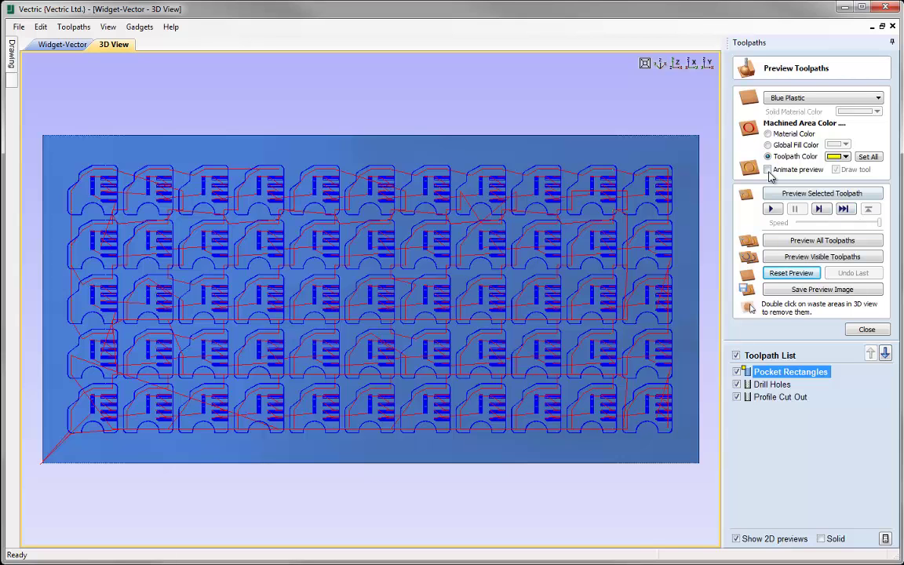
{"action": "left_click", "coordinate": [767, 170]}
{"action": "left_click_drag", "start_coordinate": [878, 222], "coordinate": [852, 224]}
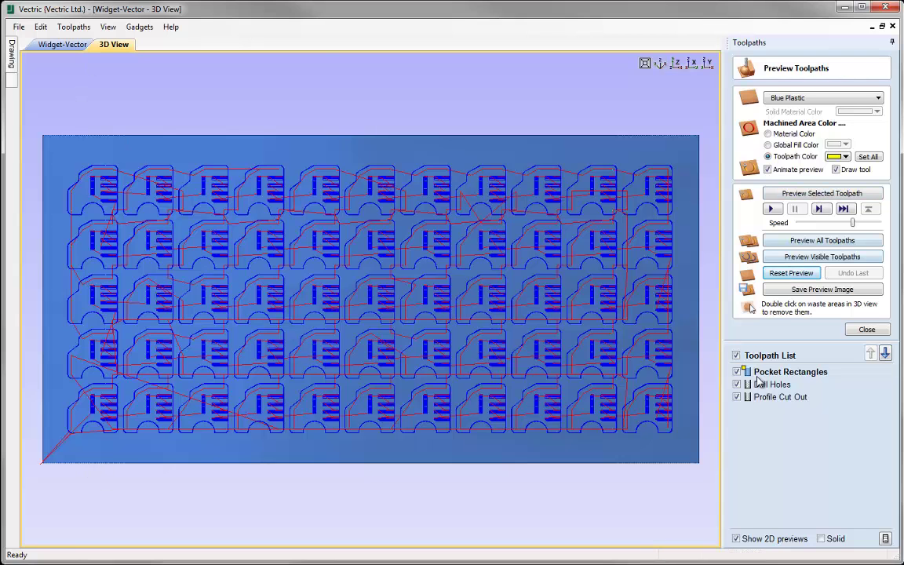
{"action": "left_click", "coordinate": [785, 372]}
{"action": "left_click", "coordinate": [812, 194]}
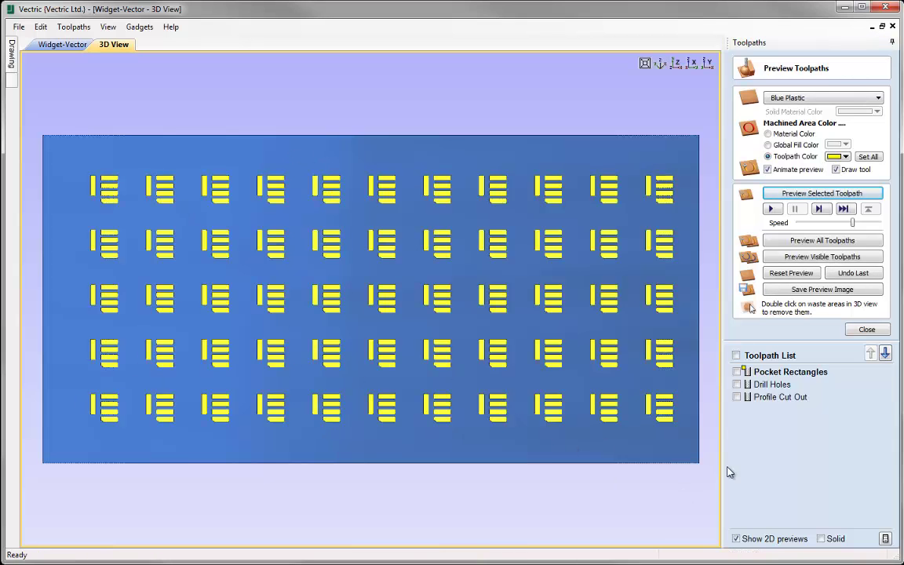
Preview the Drill Holes toolpath and the Profile Cut Out toolpath on the same sheet, closing the preview when done
{"action": "left_click", "coordinate": [767, 385]}
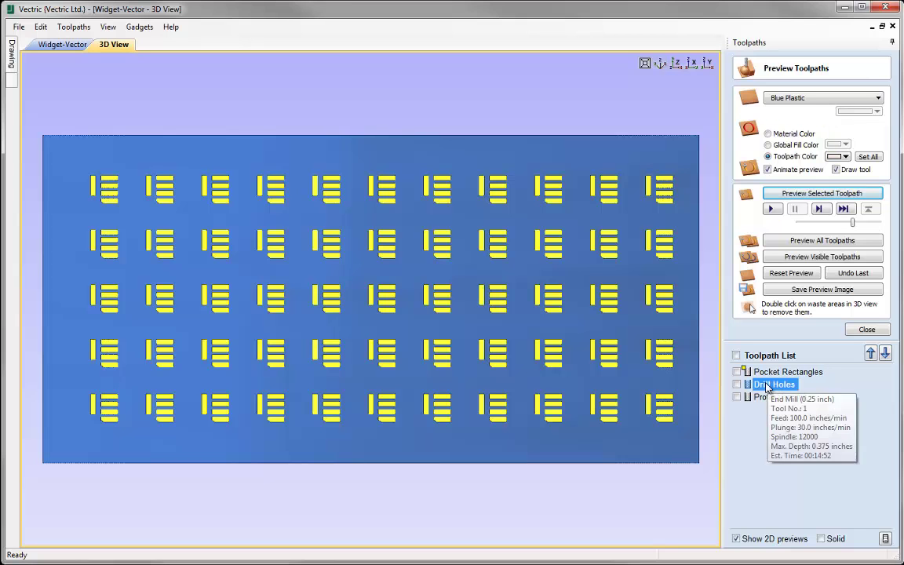
{"action": "left_click", "coordinate": [767, 385]}
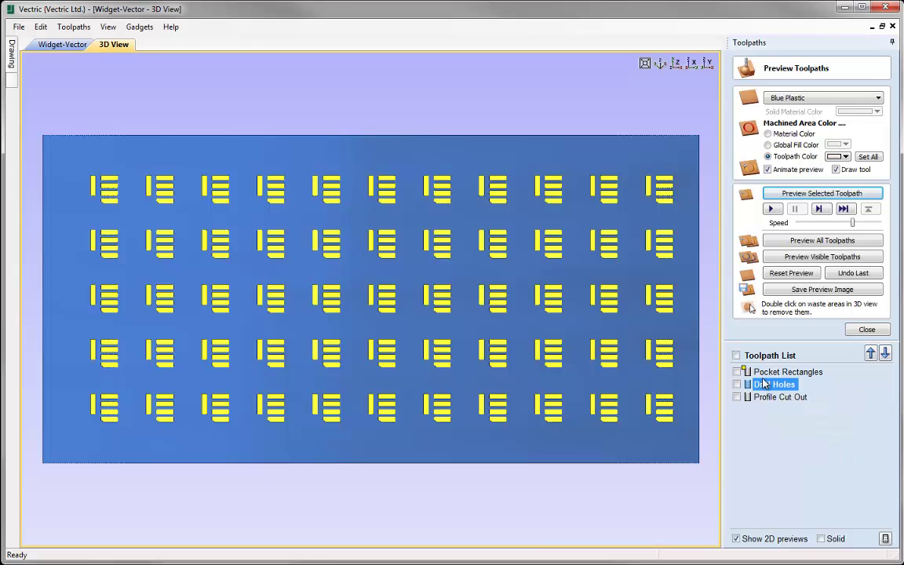
{"action": "left_click", "coordinate": [808, 194]}
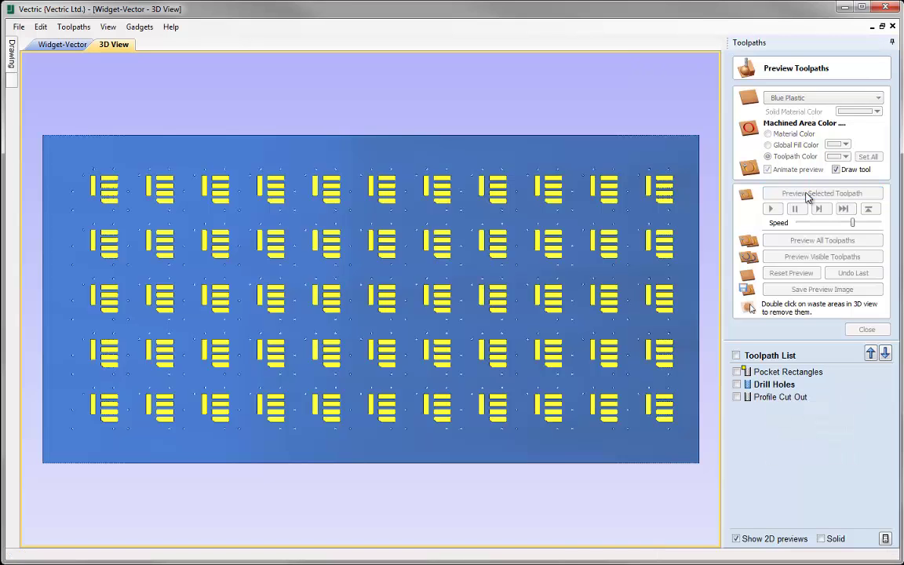
{"action": "left_click", "coordinate": [768, 398]}
{"action": "left_click", "coordinate": [787, 194]}
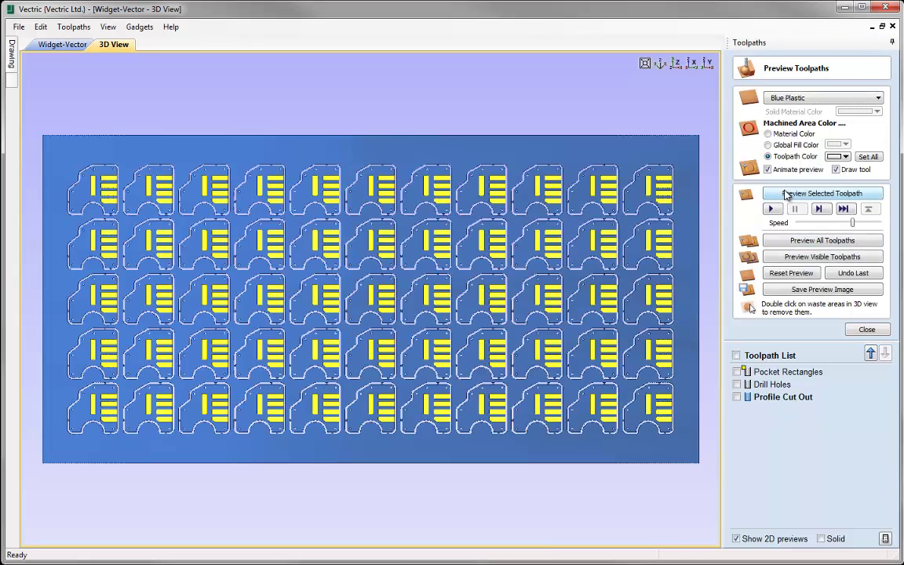
{"action": "left_click", "coordinate": [869, 328]}
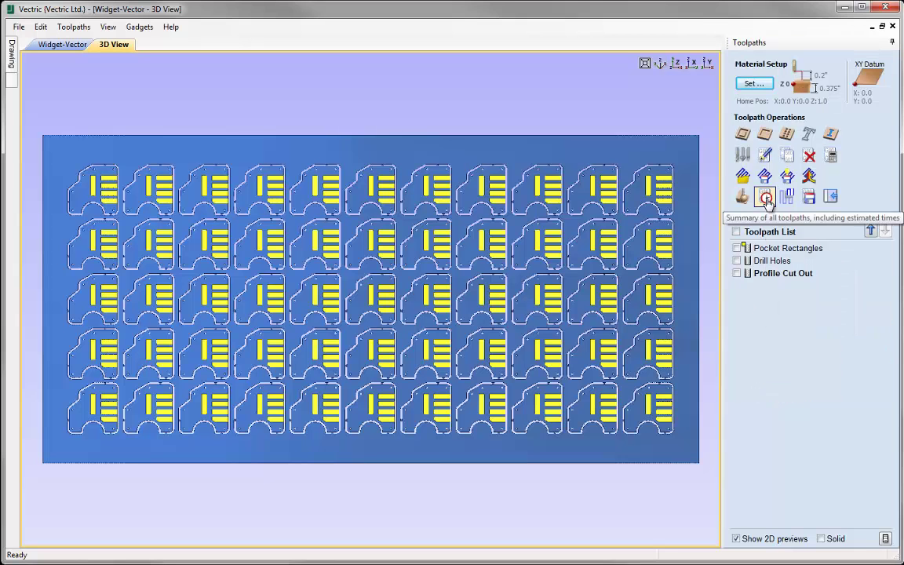
Show all toolpaths and base their machining time estimates on a rapid rate of 300 inches/min and a scale factor of 1
{"action": "left_click", "coordinate": [736, 231]}
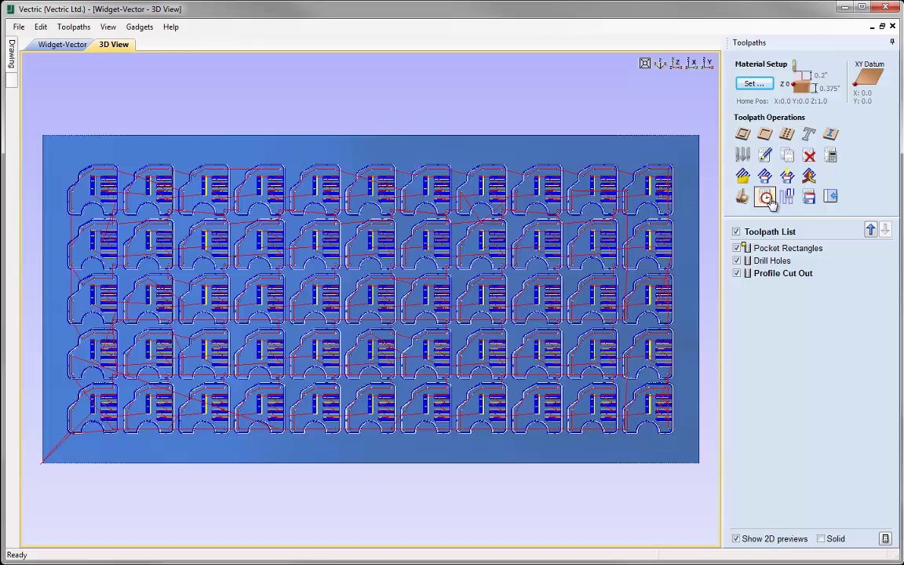
{"action": "left_click", "coordinate": [766, 198]}
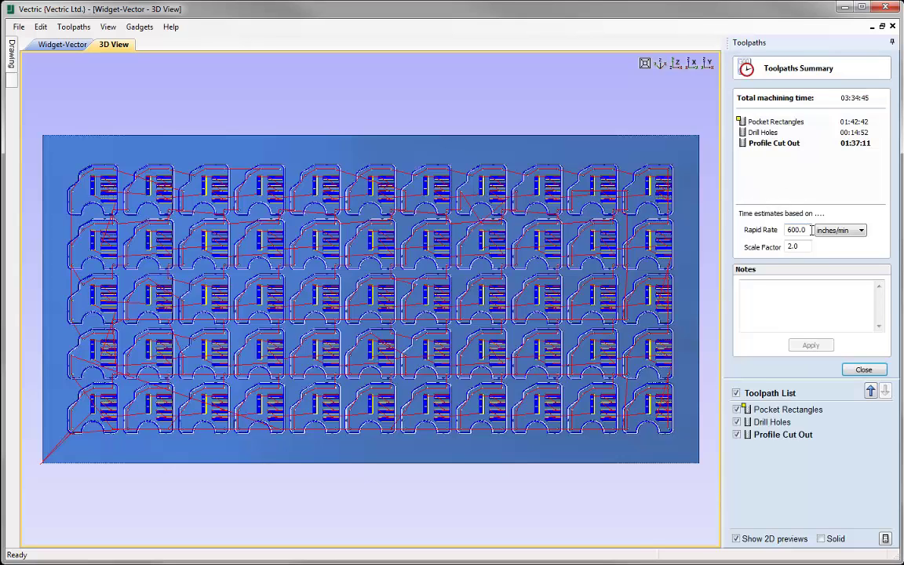
{"action": "double_click", "coordinate": [810, 230]}
{"action": "type", "text": "300"}
{"action": "key", "text": "Tab"}
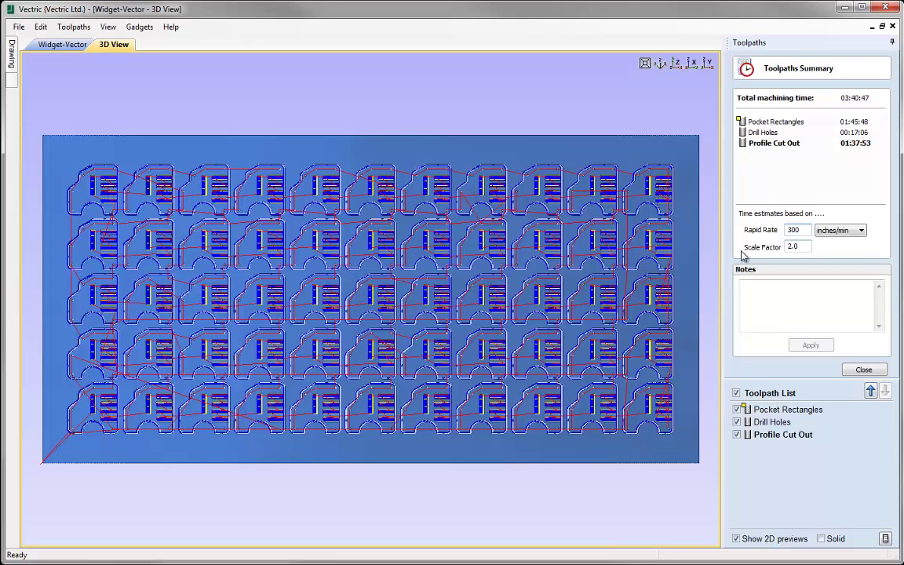
{"action": "type", "text": "1"}
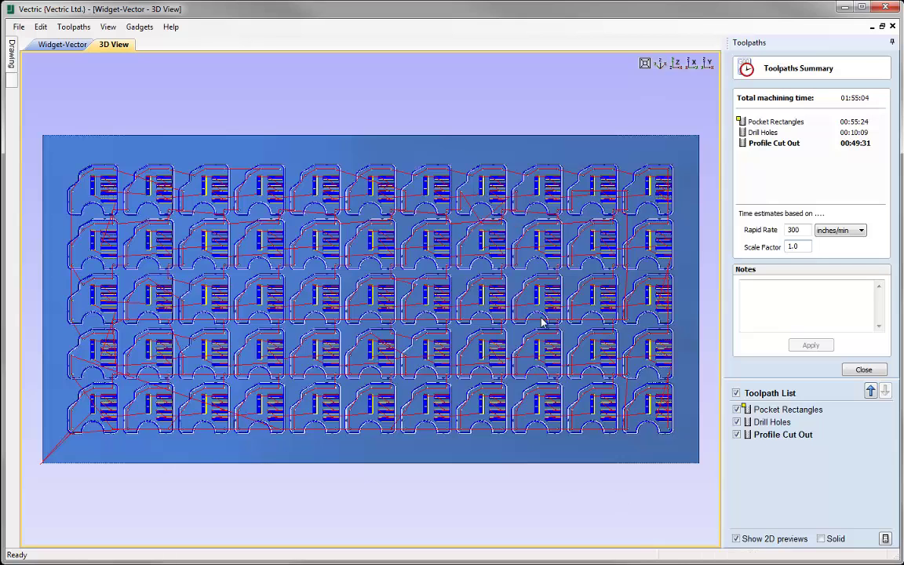
{"action": "left_click", "coordinate": [239, 263]}
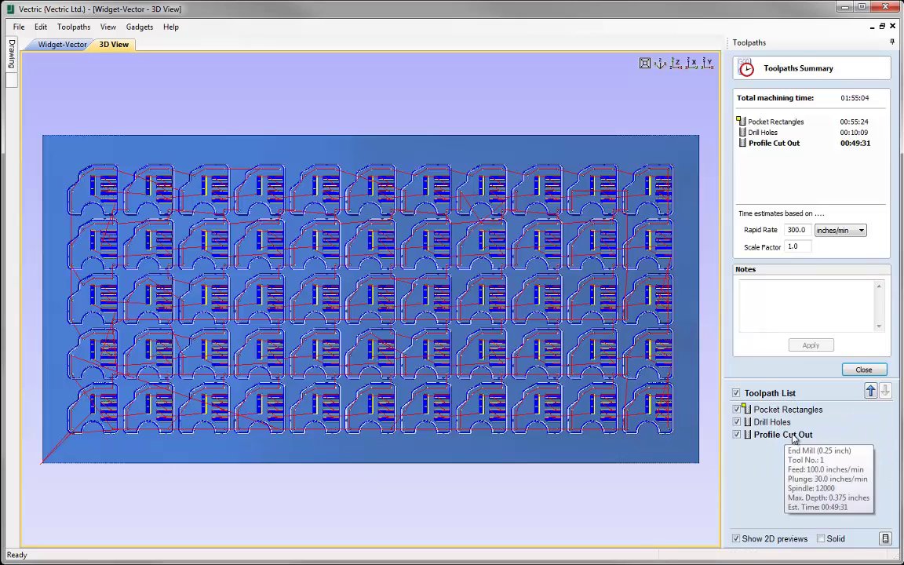
{"action": "left_click", "coordinate": [864, 369]}
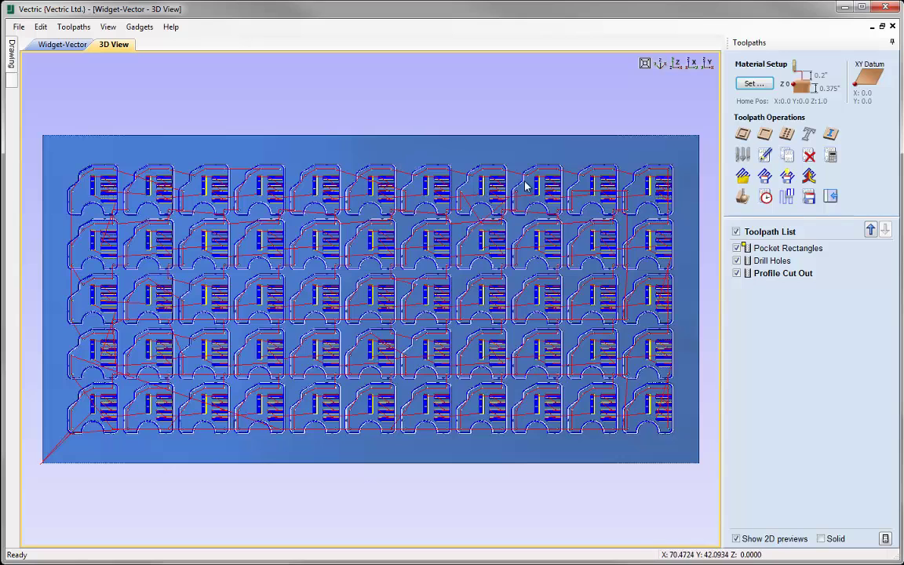
{"action": "left_click", "coordinate": [764, 199]}
{"action": "left_click", "coordinate": [861, 369]}
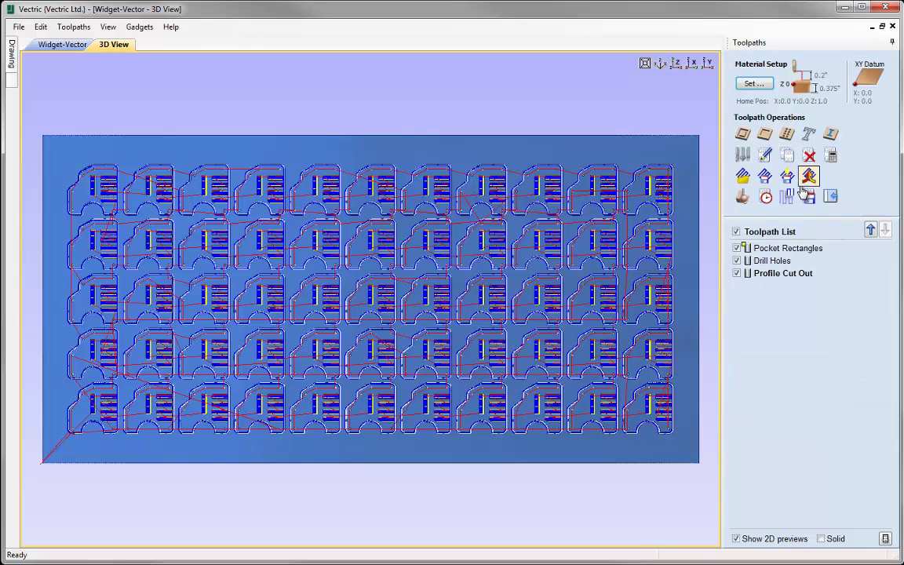
Examine the toolpath save options with all visible toolpaths output to one file, without saving
{"action": "left_click", "coordinate": [805, 181]}
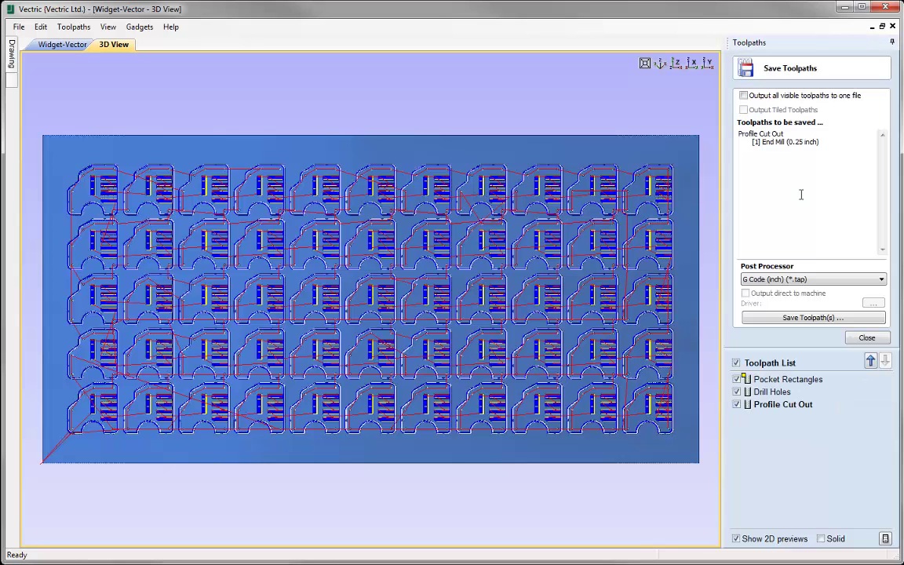
{"action": "left_click", "coordinate": [744, 96]}
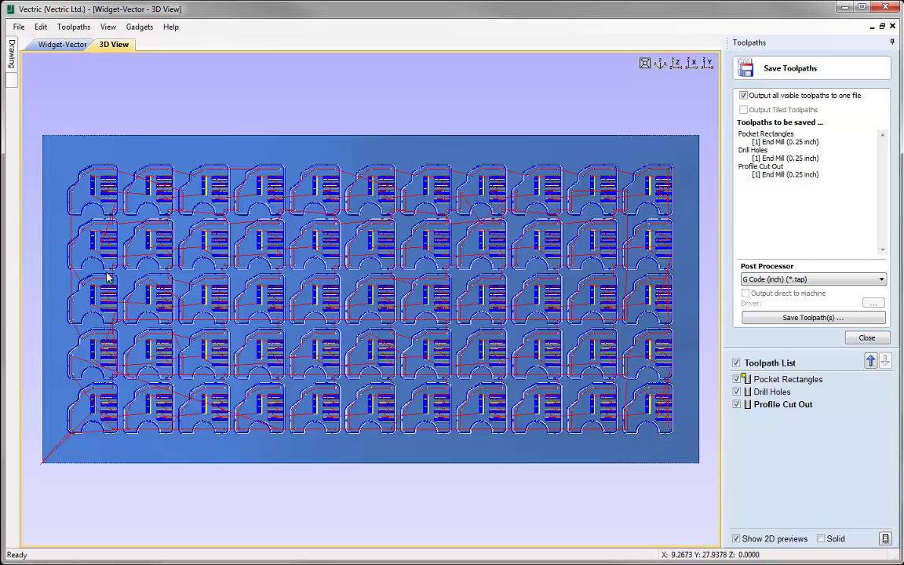
{"action": "left_click", "coordinate": [869, 338]}
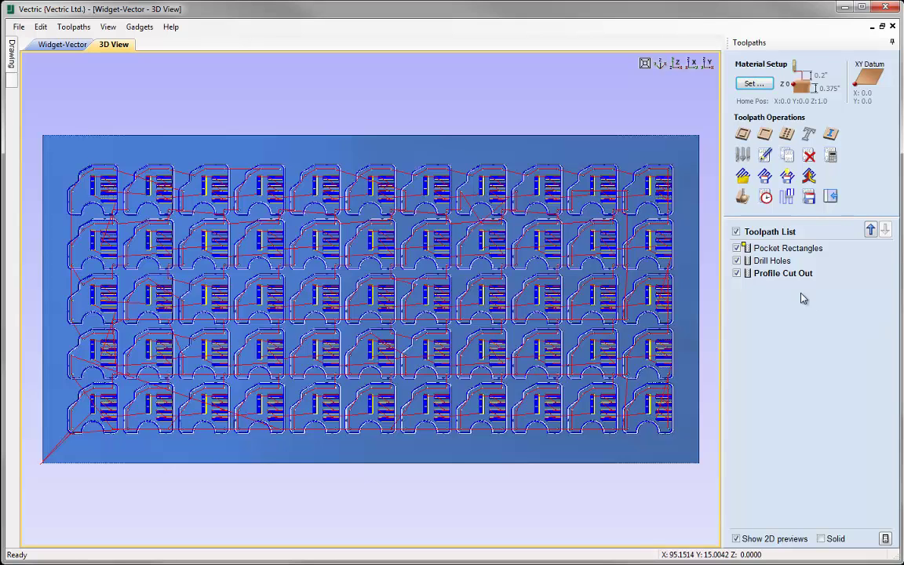
Start a merged toolpath that includes Pocket Rectangles, Drill Holes and Profile Cut Out
{"action": "left_click", "coordinate": [736, 231]}
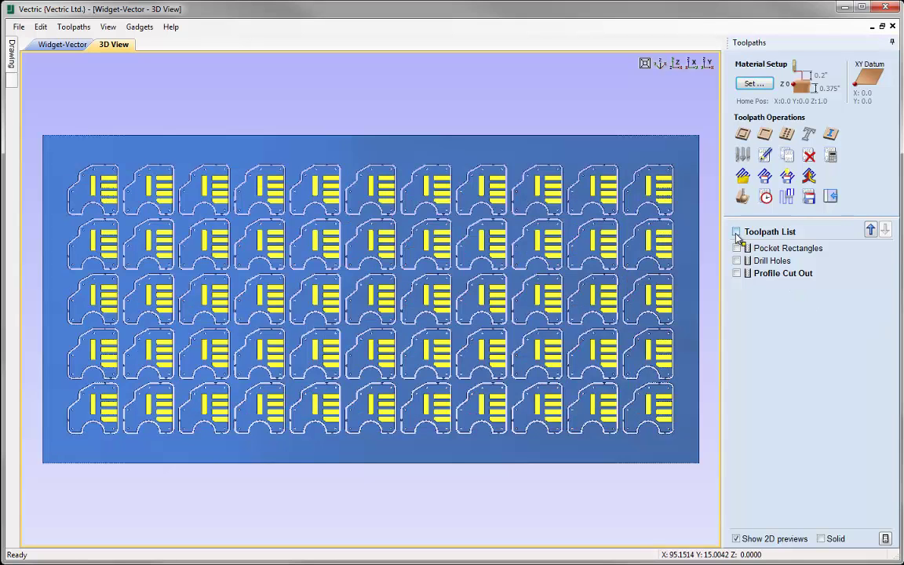
{"action": "left_click", "coordinate": [808, 176]}
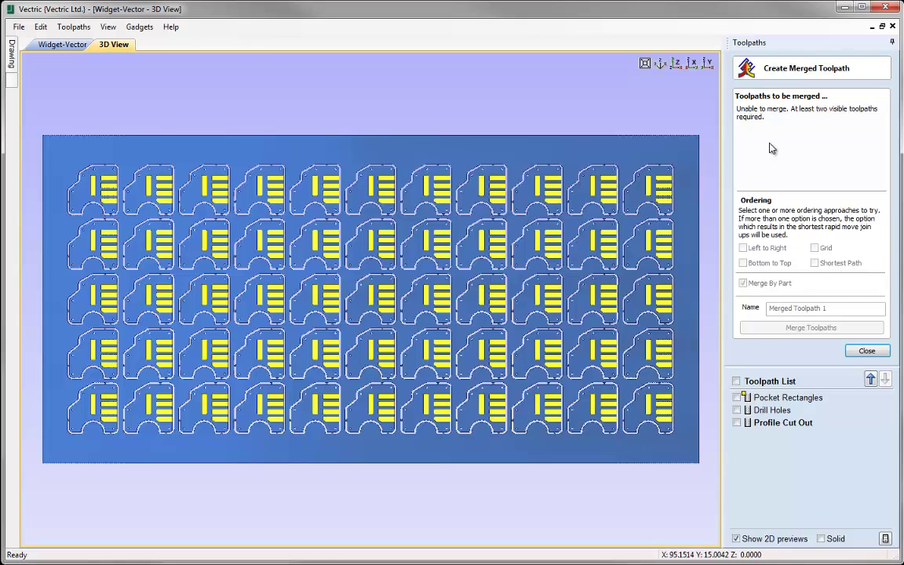
{"action": "mouse_move", "coordinate": [747, 407]}
{"action": "mouse_move", "coordinate": [772, 413]}
{"action": "left_click", "coordinate": [737, 382]}
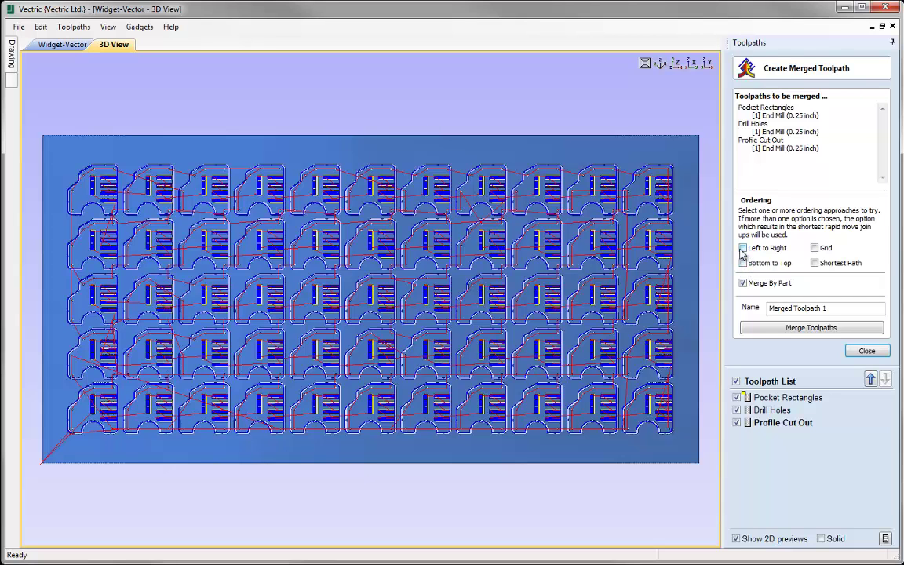
Enable the Left to Right, Grid, Shortest Path and Bottom to Top orderings and turn off Merge By Part
{"action": "left_click", "coordinate": [743, 250]}
{"action": "left_click", "coordinate": [814, 248]}
{"action": "left_click", "coordinate": [815, 262]}
{"action": "left_click", "coordinate": [742, 263]}
{"action": "left_click", "coordinate": [743, 283]}
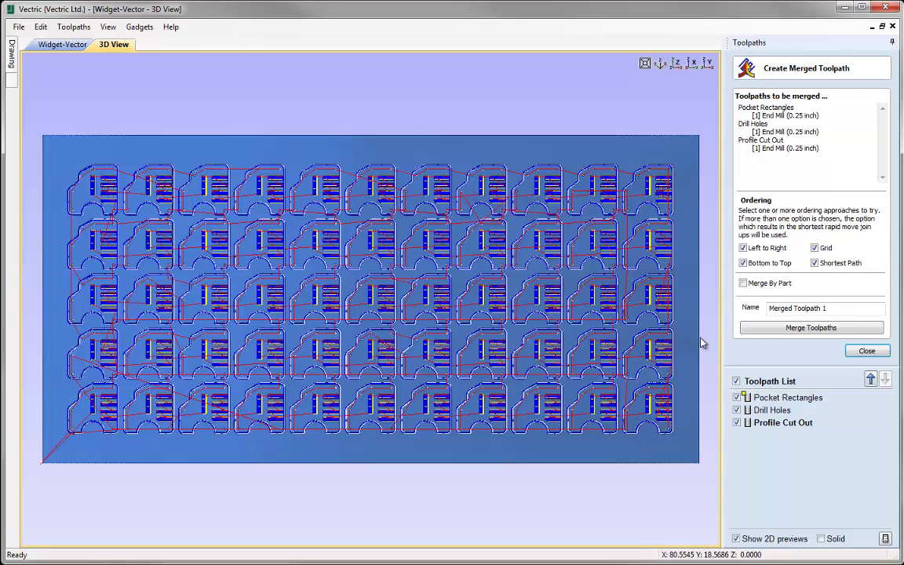
Name the merged toolpath "Merged Toolpath fastest route" and create it, accepting the changed cutting order
{"action": "left_click", "coordinate": [850, 310]}
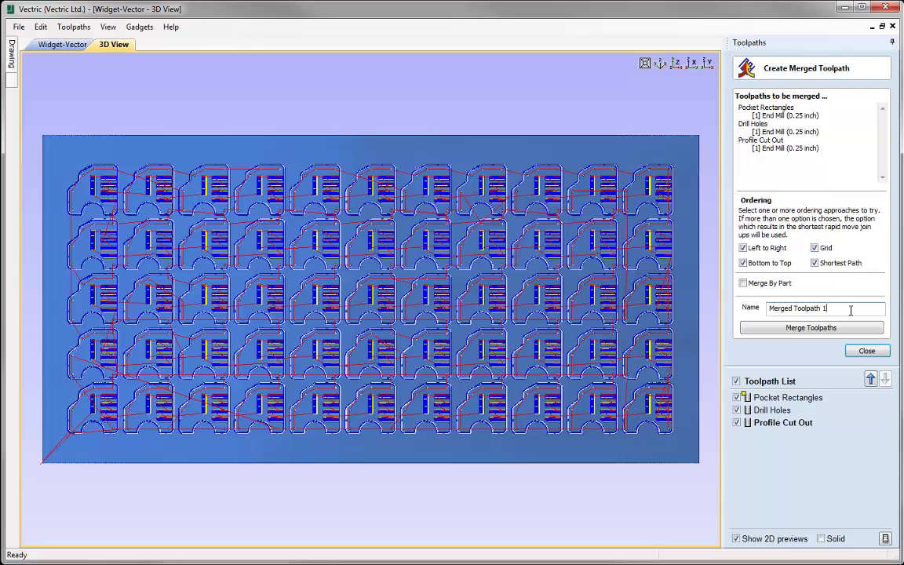
{"action": "key", "text": "BackSpace"}
{"action": "type", "text": "fastest route"}
{"action": "left_click", "coordinate": [813, 329]}
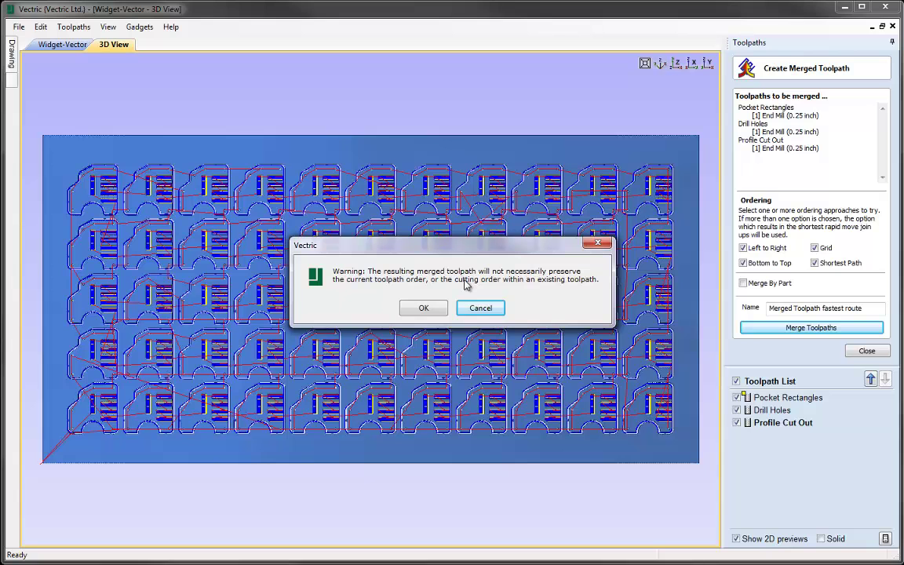
{"action": "left_click", "coordinate": [423, 307]}
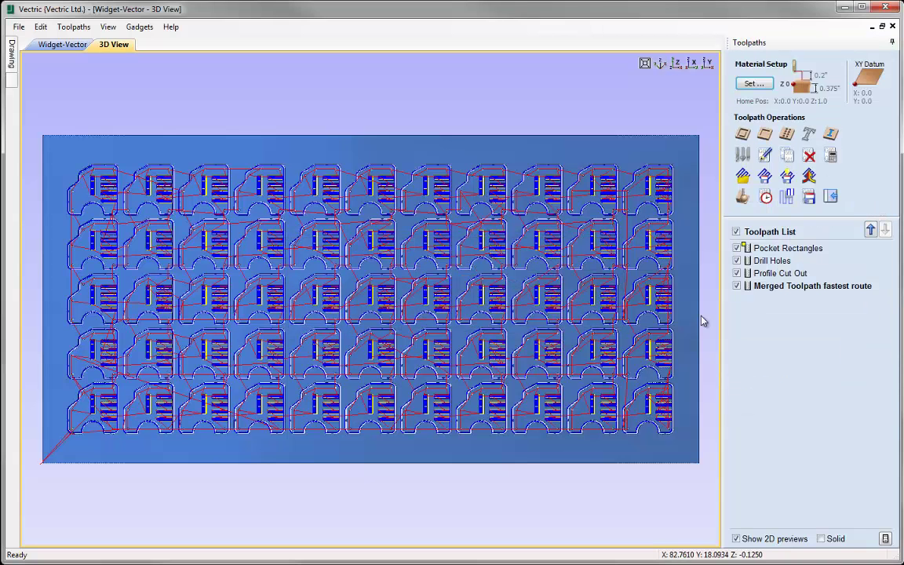
Compare the estimated machining time of the three separate toolpaths with that of the merged toolpath alone
{"action": "mouse_move", "coordinate": [818, 292]}
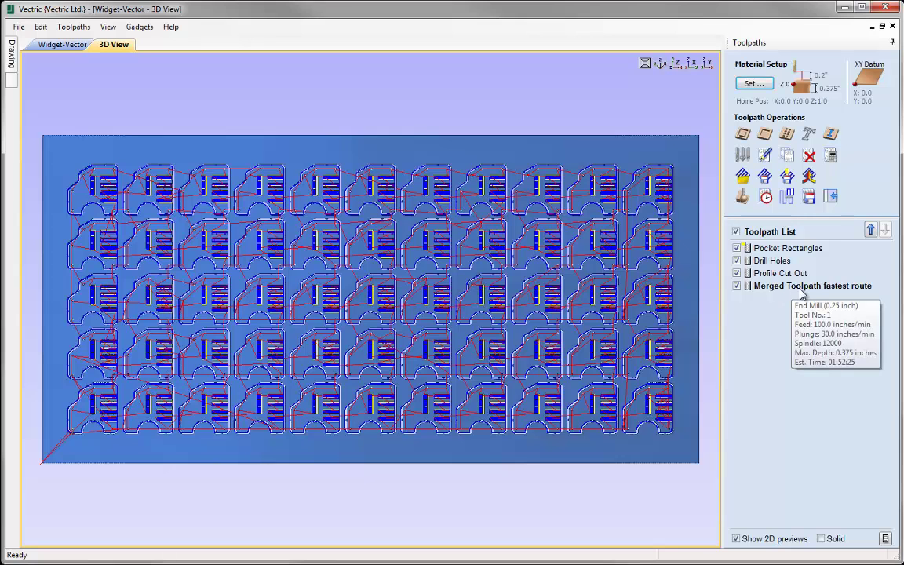
{"action": "left_click", "coordinate": [766, 197]}
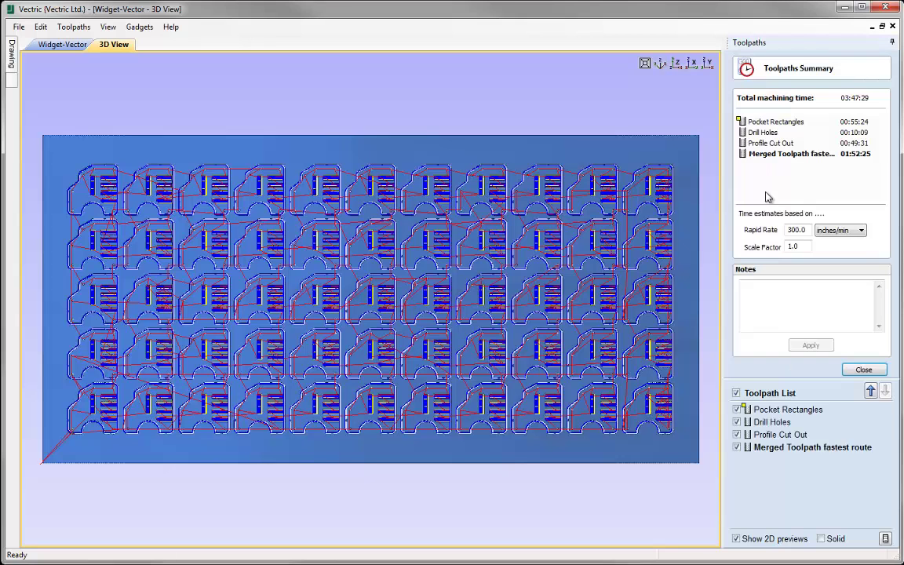
{"action": "left_click", "coordinate": [737, 447]}
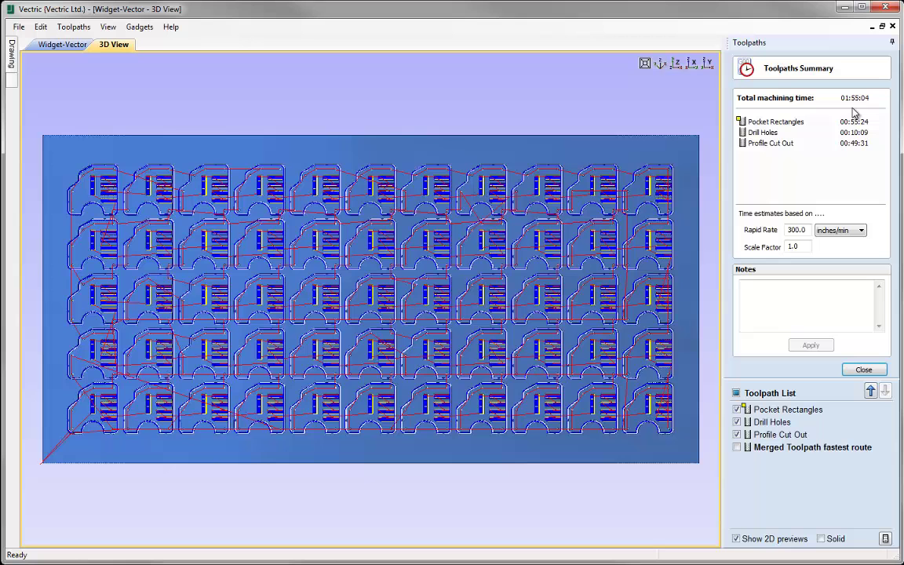
{"action": "left_click", "coordinate": [736, 393]}
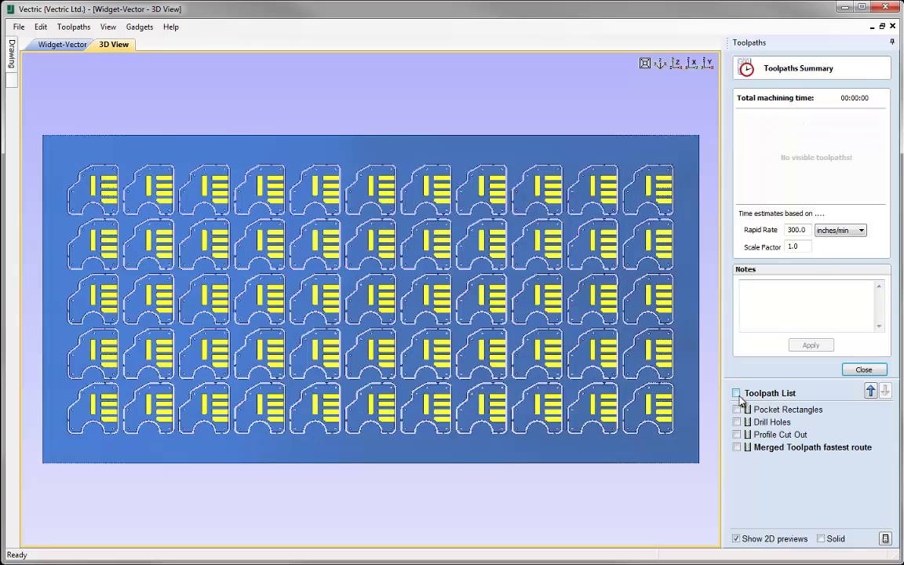
{"action": "left_click", "coordinate": [736, 447]}
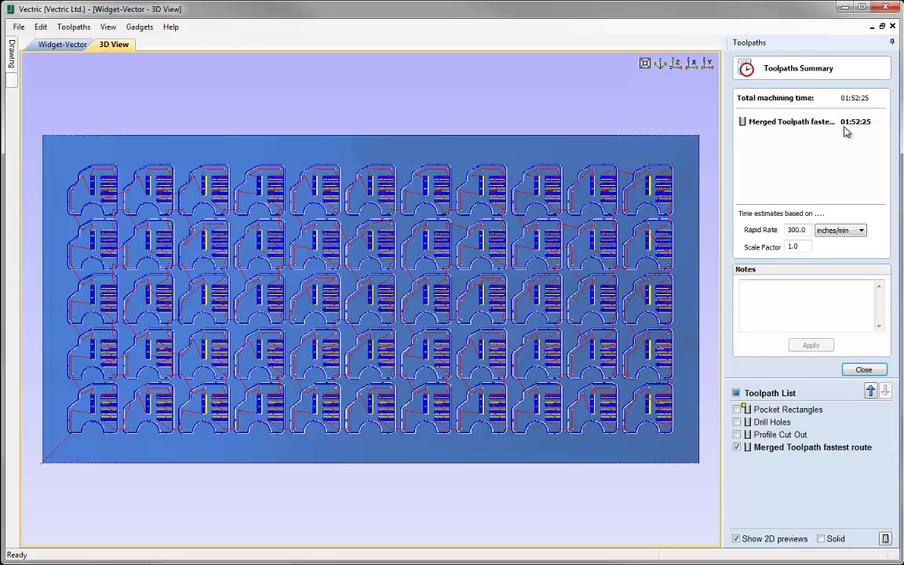
{"action": "left_click", "coordinate": [861, 371]}
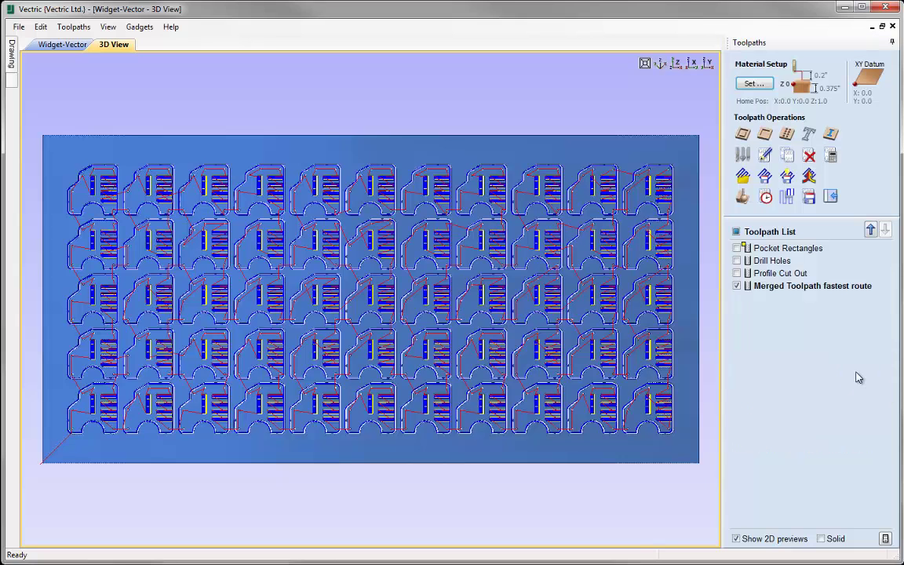
Reset the preview, slow the animation further, preview the merged fastest-route toolpath, and reset the preview again
{"action": "left_click", "coordinate": [742, 197]}
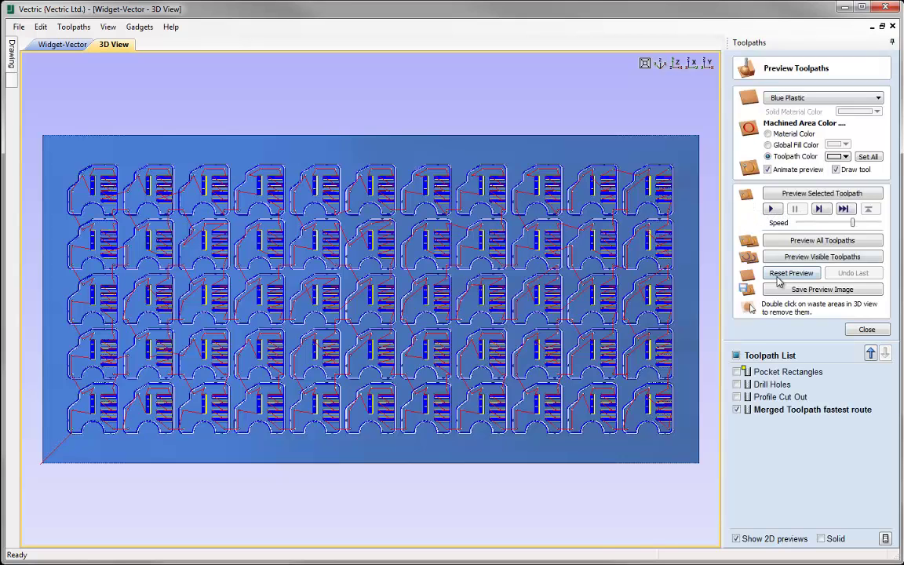
{"action": "left_click", "coordinate": [774, 275]}
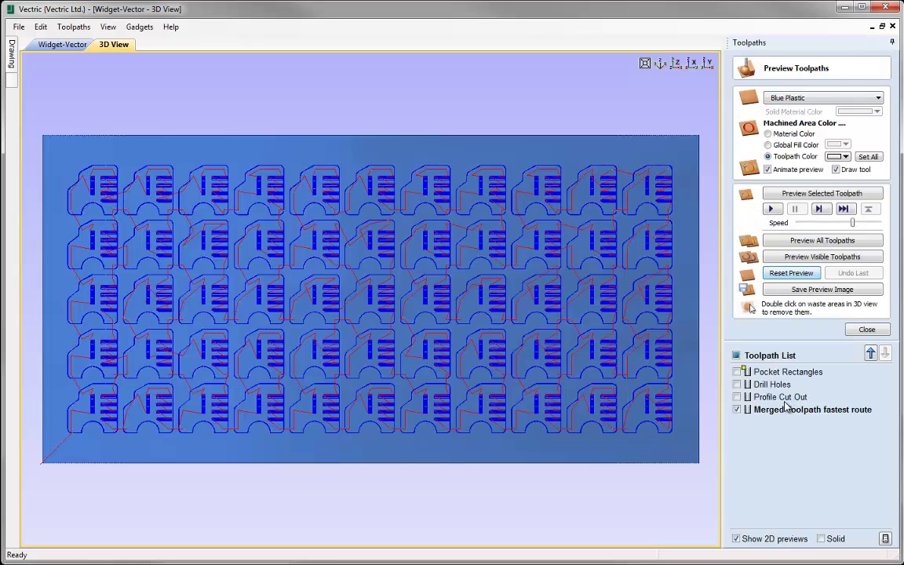
{"action": "left_click", "coordinate": [835, 223]}
{"action": "left_click", "coordinate": [836, 225]}
{"action": "left_click", "coordinate": [802, 194]}
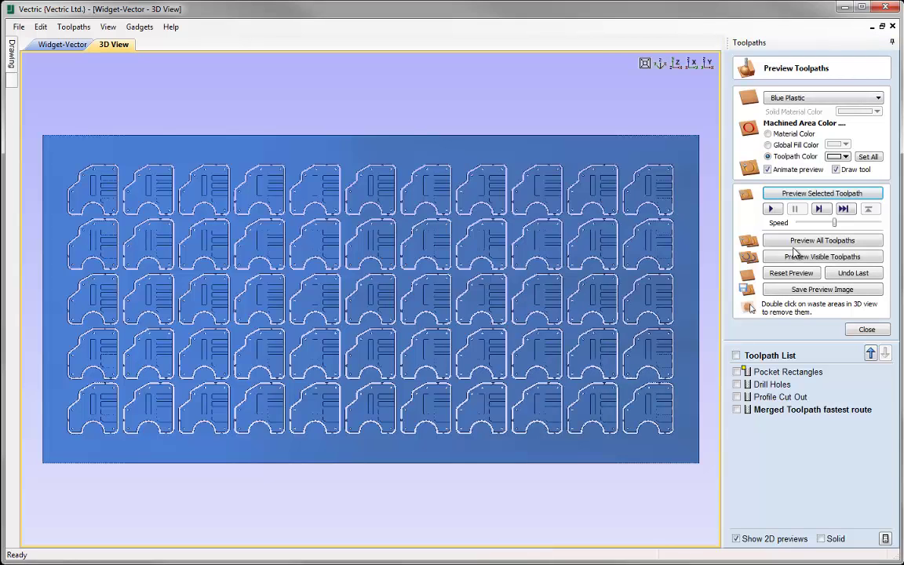
{"action": "left_click", "coordinate": [794, 274]}
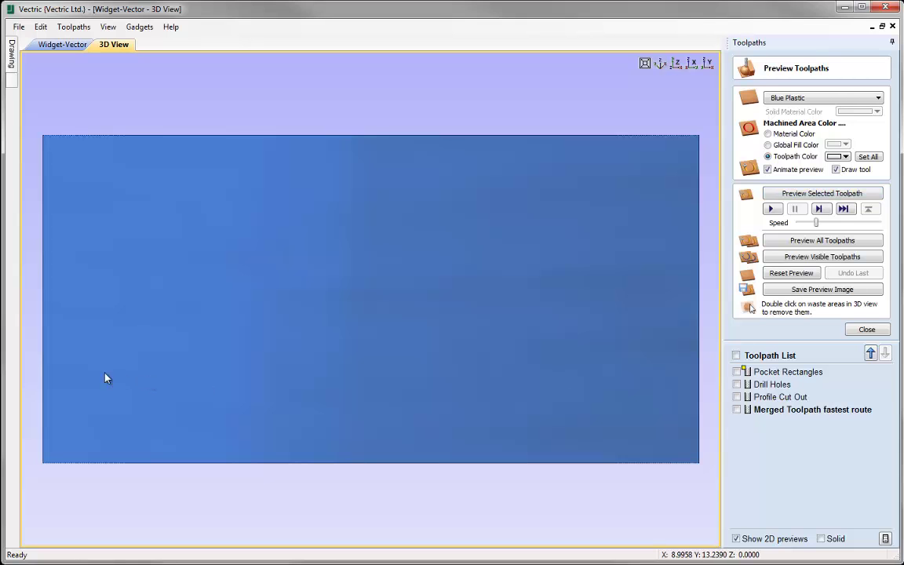
Preview the machining of the merged fastest-route toolpath once more and close the preview
{"action": "left_click", "coordinate": [821, 194]}
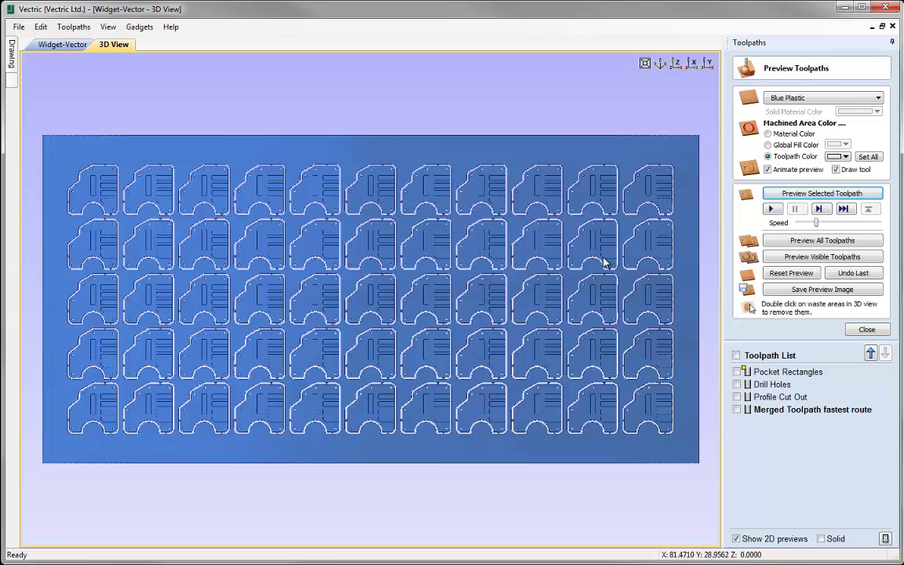
{"action": "left_click", "coordinate": [866, 328]}
Merge Pocket Rectangles, Drill Holes and Profile Cut Out by part with Left to Right ordering, naming the result "Merged Toolpath Left to Right"
{"action": "left_click", "coordinate": [816, 179]}
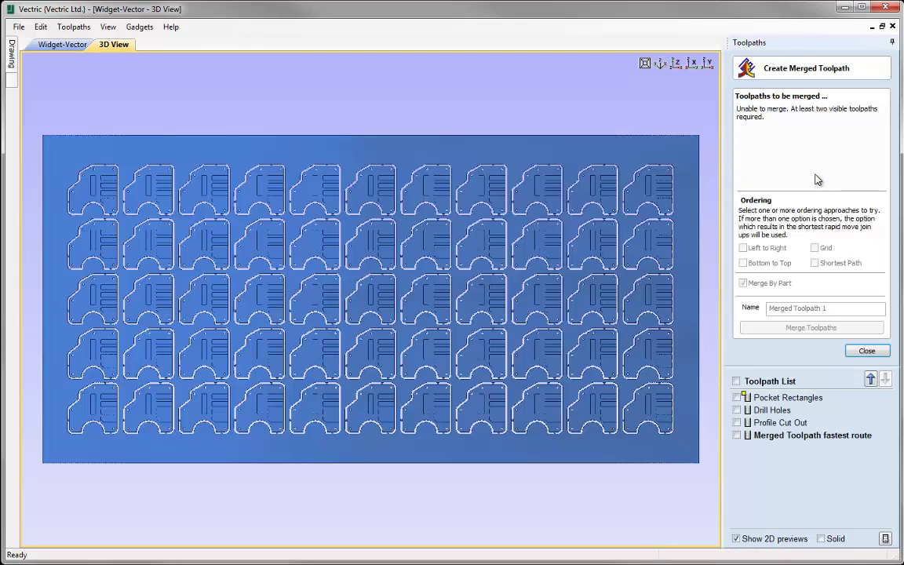
{"action": "left_click", "coordinate": [736, 397]}
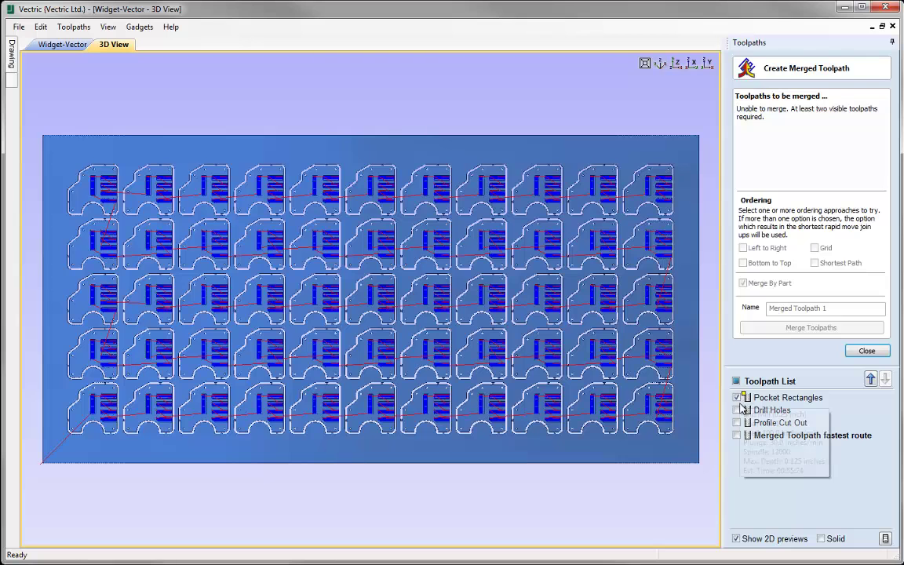
{"action": "left_click", "coordinate": [737, 410]}
{"action": "left_click", "coordinate": [736, 423]}
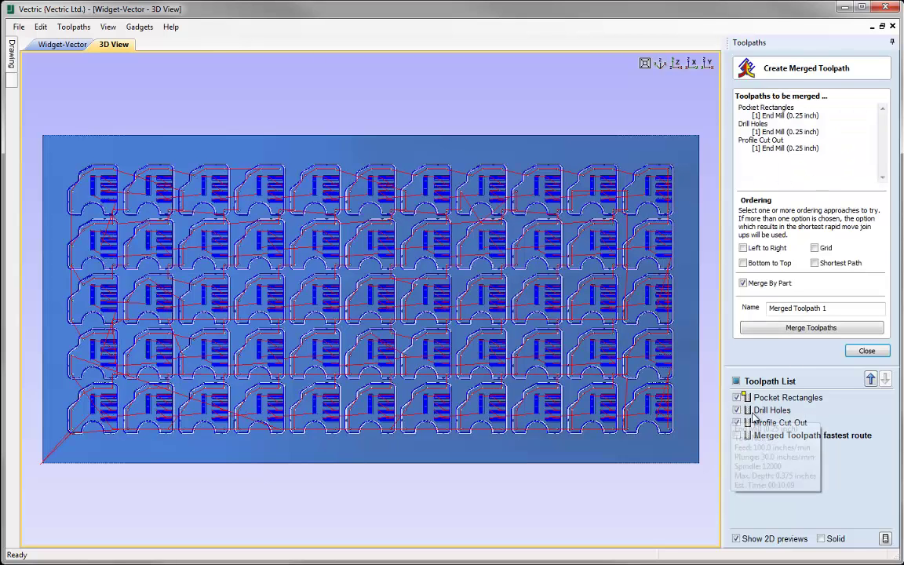
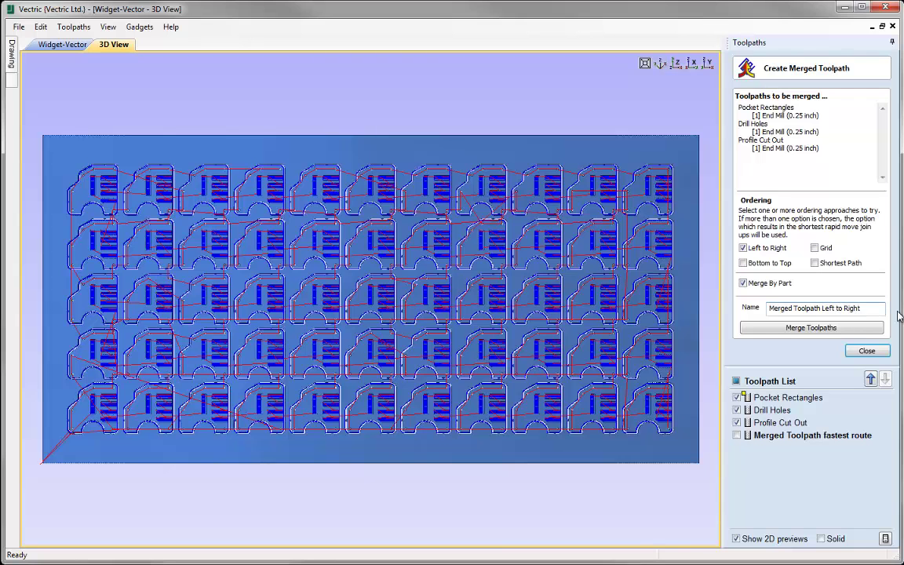
{"action": "left_click", "coordinate": [816, 327]}
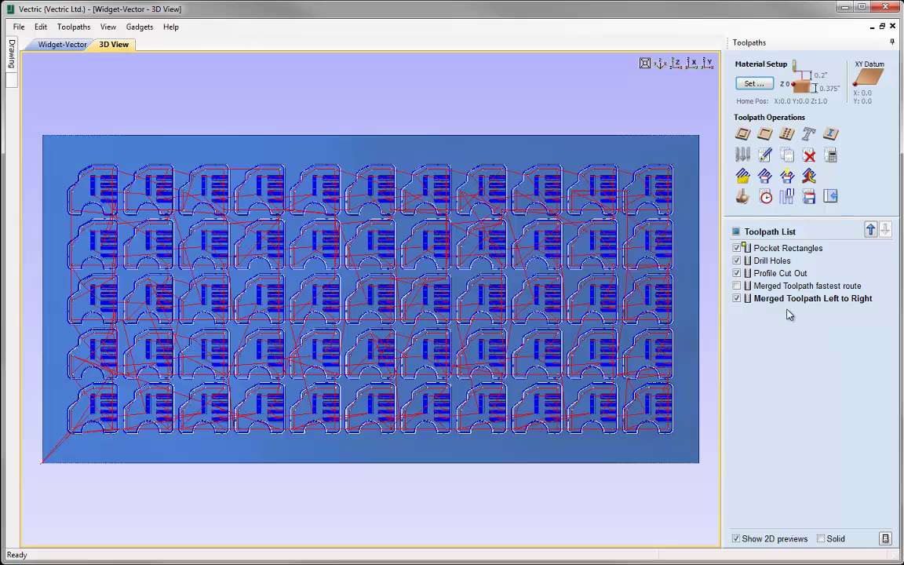
Leave only Merged Toolpath Left to Right visible, reset the preview, and animate that toolpath's machining
{"action": "left_click", "coordinate": [737, 273]}
{"action": "left_click", "coordinate": [737, 261]}
{"action": "left_click", "coordinate": [737, 248]}
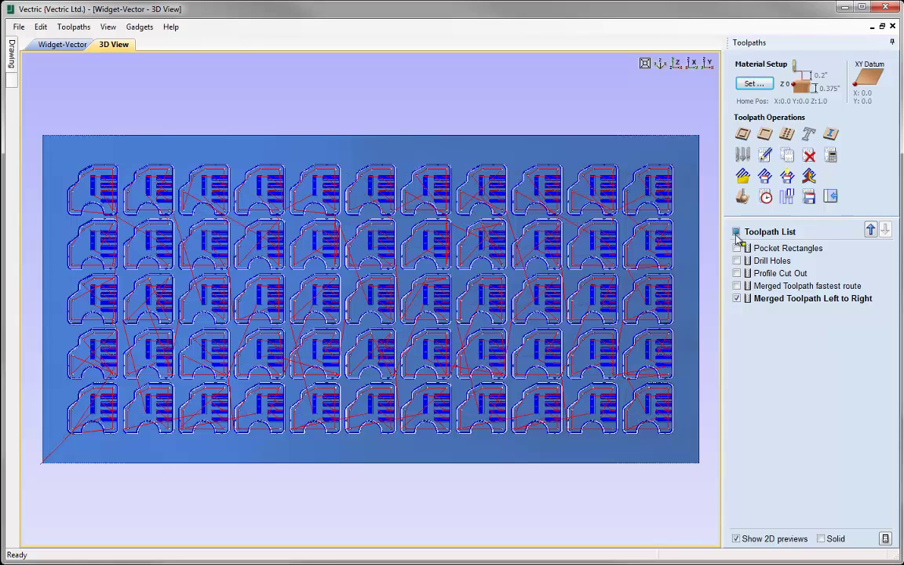
{"action": "left_click", "coordinate": [743, 198]}
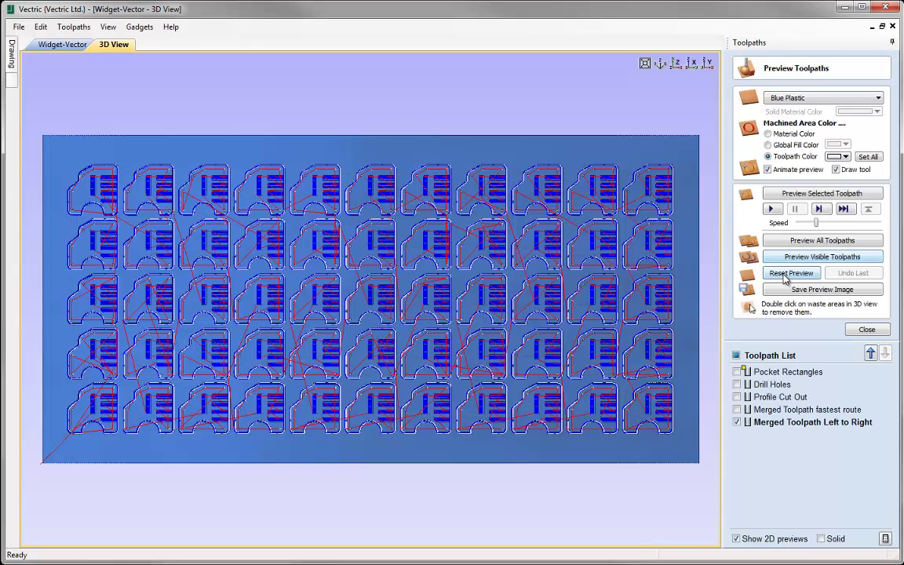
{"action": "left_click", "coordinate": [795, 194]}
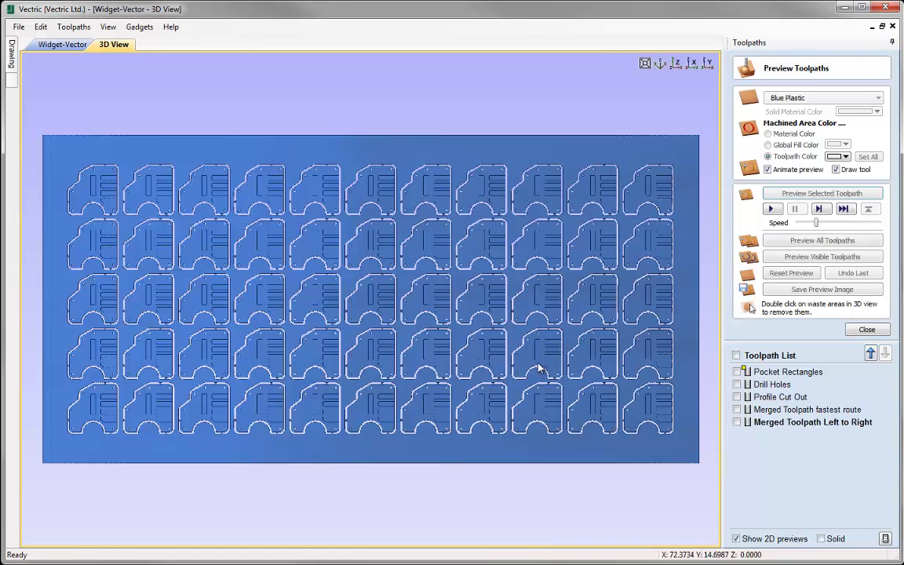
{"action": "left_click", "coordinate": [863, 329]}
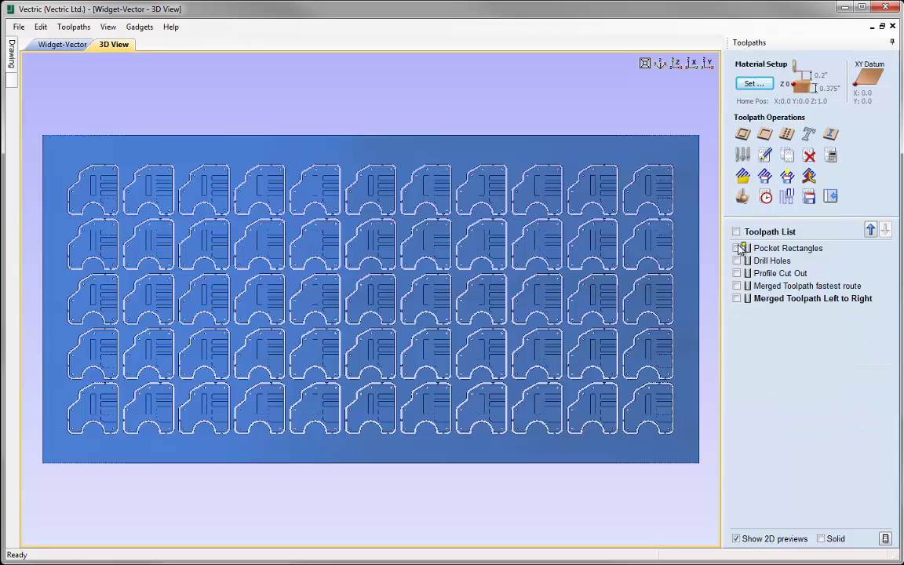
Merge the three original toolpaths by part with Bottom to Top ordering, naming the result "Merged Toolpath Bottom to top"
{"action": "left_click", "coordinate": [735, 247]}
{"action": "left_click", "coordinate": [736, 261]}
{"action": "left_click", "coordinate": [736, 273]}
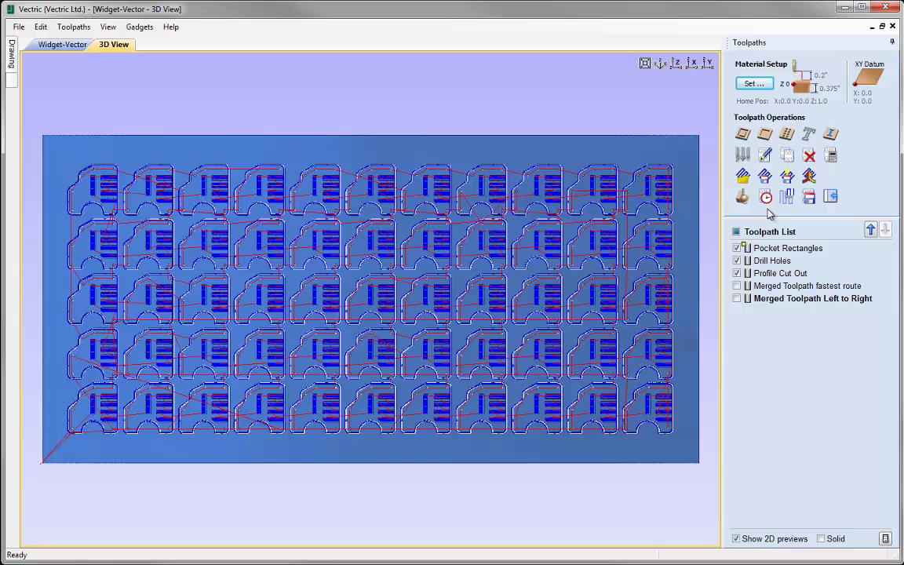
{"action": "left_click", "coordinate": [808, 176]}
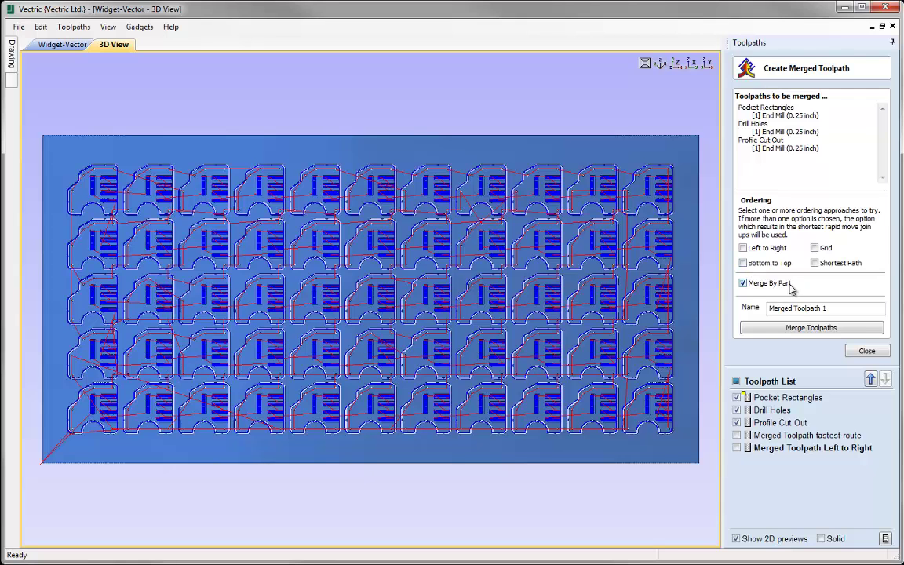
{"action": "left_click", "coordinate": [743, 263]}
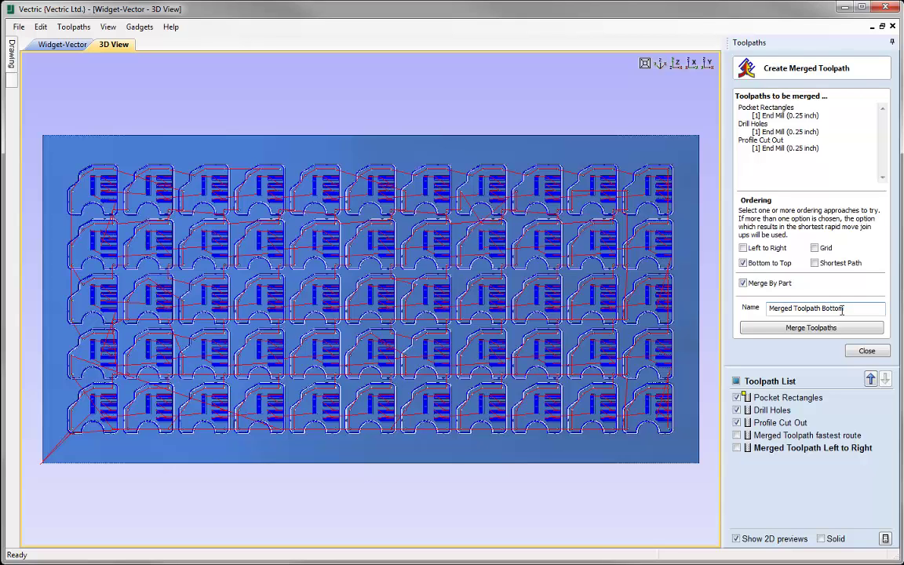
{"action": "left_click", "coordinate": [772, 328]}
Leave only Merged Toolpath Bottom to top visible, reset the preview, and animate that toolpath's machining
{"action": "left_click", "coordinate": [736, 231]}
{"action": "left_click", "coordinate": [736, 232]}
{"action": "left_click", "coordinate": [736, 231]}
{"action": "left_click", "coordinate": [738, 311]}
{"action": "left_click", "coordinate": [742, 196]}
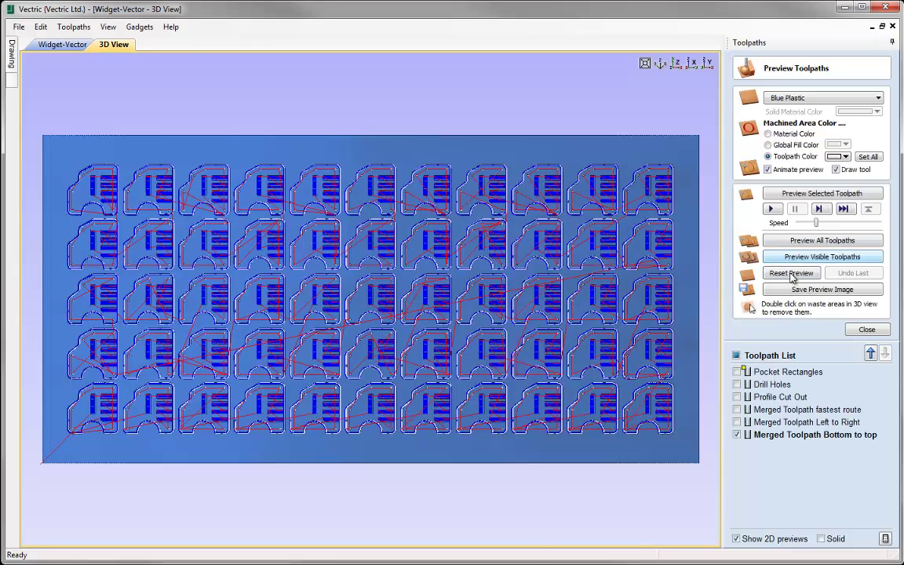
{"action": "left_click", "coordinate": [791, 273]}
{"action": "left_click", "coordinate": [794, 196]}
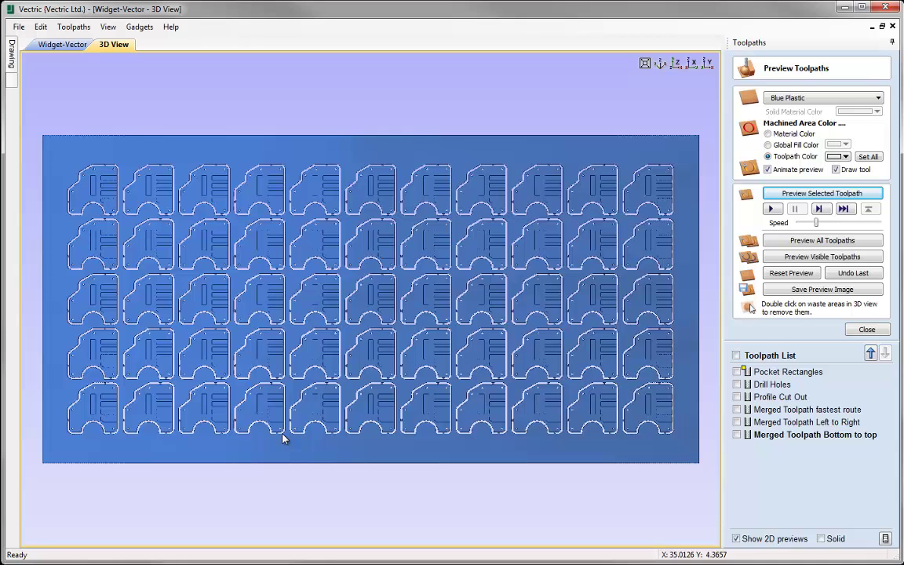
{"action": "left_click", "coordinate": [866, 329]}
Compare the estimated machining times of all toolpaths, then check the Bottom to top merged toolpath alone
{"action": "left_click", "coordinate": [770, 198]}
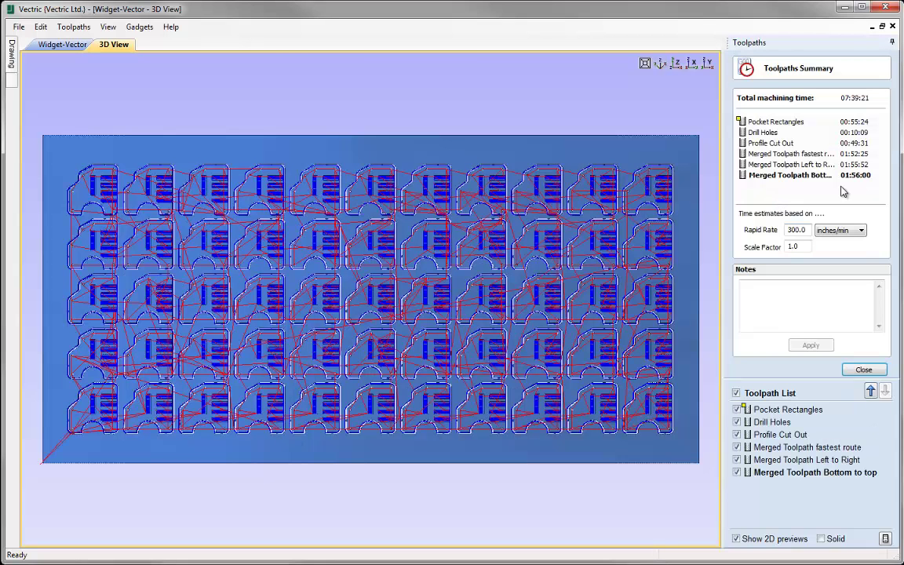
{"action": "left_click", "coordinate": [736, 393]}
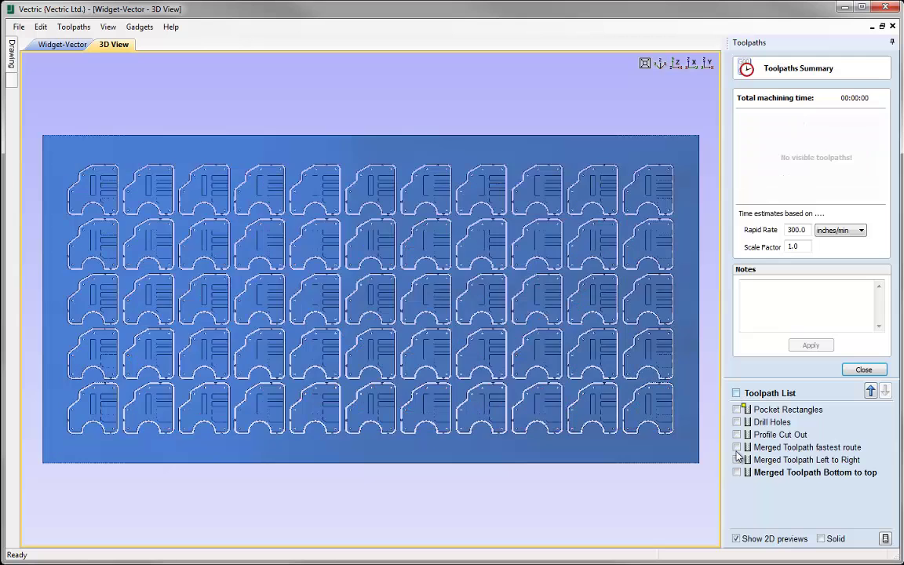
{"action": "left_click", "coordinate": [737, 472]}
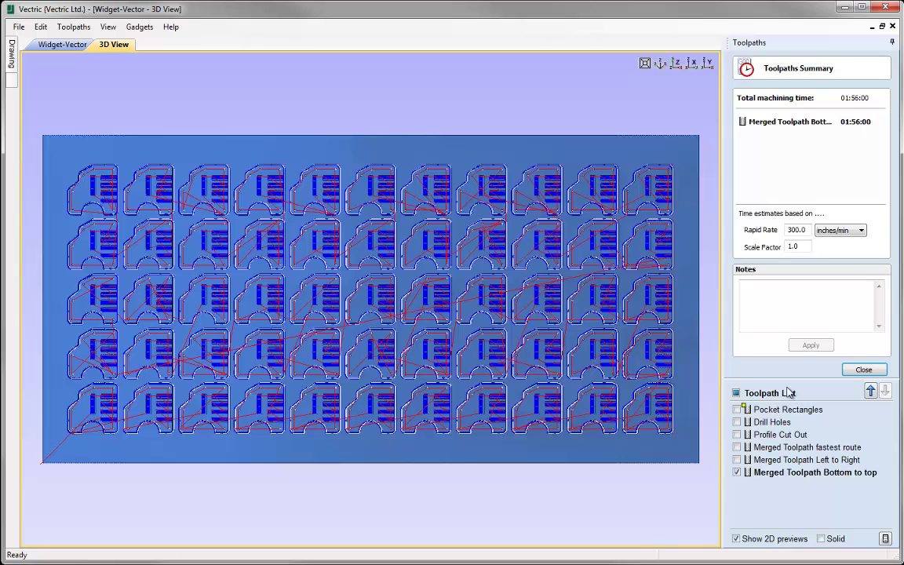
{"action": "mouse_move", "coordinate": [767, 414]}
{"action": "mouse_move", "coordinate": [777, 437]}
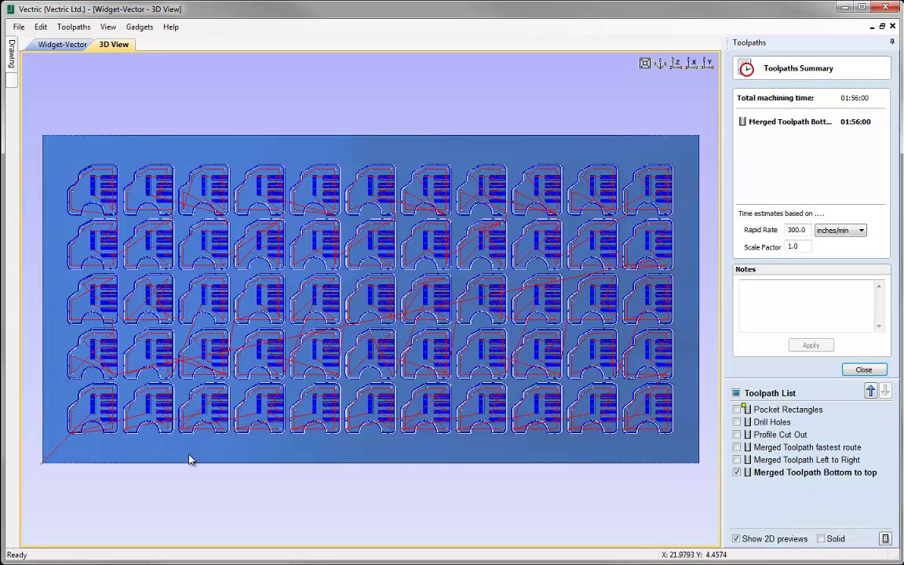
{"action": "left_click", "coordinate": [863, 369]}
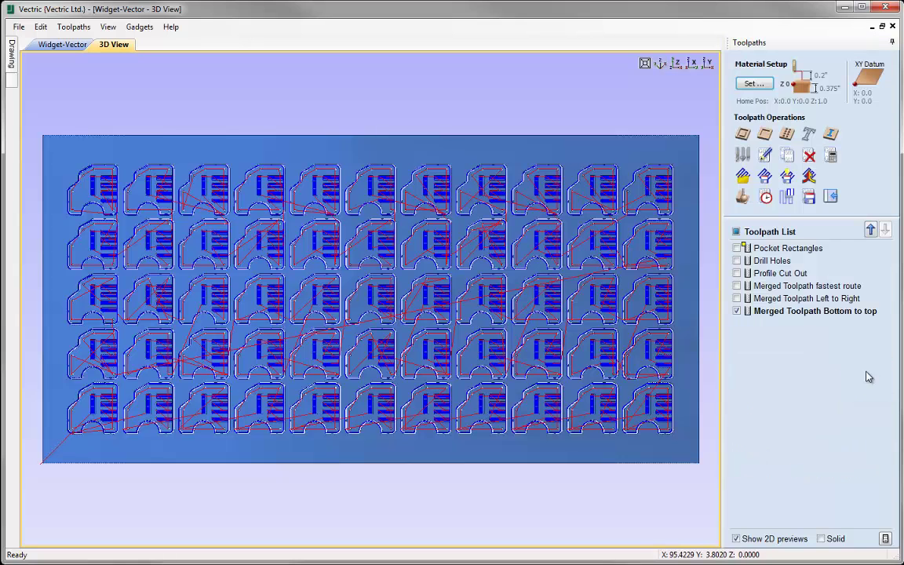
Start another merged toolpath using only Pocket Rectangles, Drill Holes and Profile Cut Out as its sources
{"action": "left_click", "coordinate": [809, 175]}
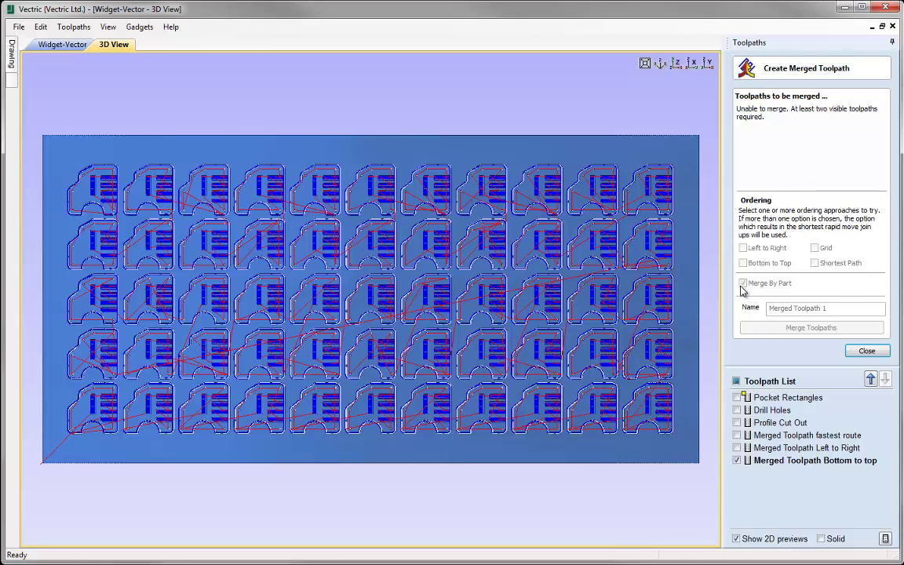
{"action": "left_click", "coordinate": [737, 397]}
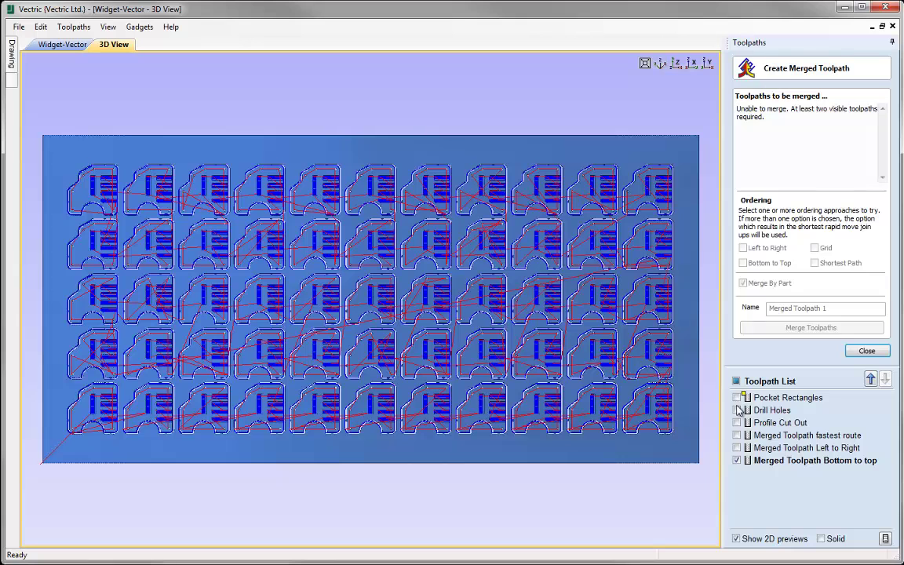
{"action": "left_click", "coordinate": [736, 410]}
{"action": "left_click", "coordinate": [737, 423]}
{"action": "left_click", "coordinate": [737, 459]}
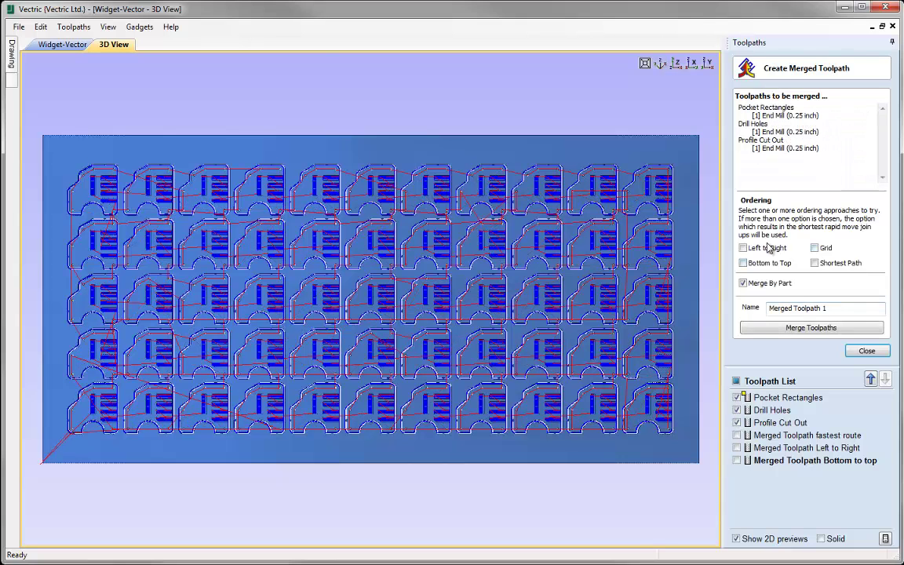